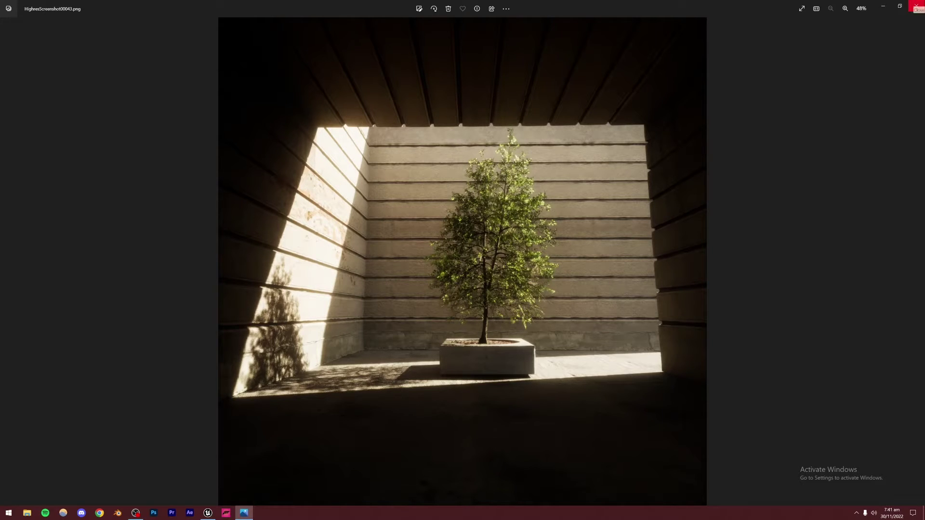
Close the reference image and open the recent project cave_SS stored in the "cave_SS 5.1" folder
left_click(915, 6)
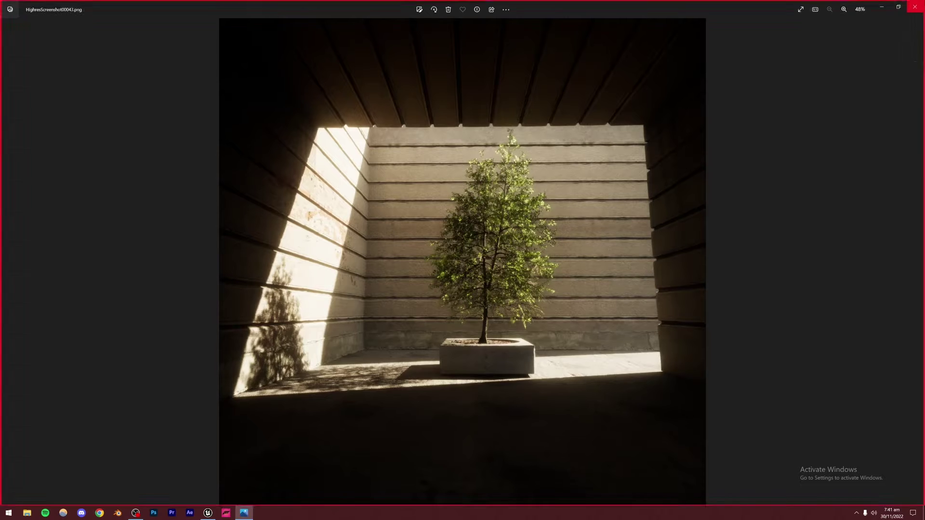
left_click(390, 78)
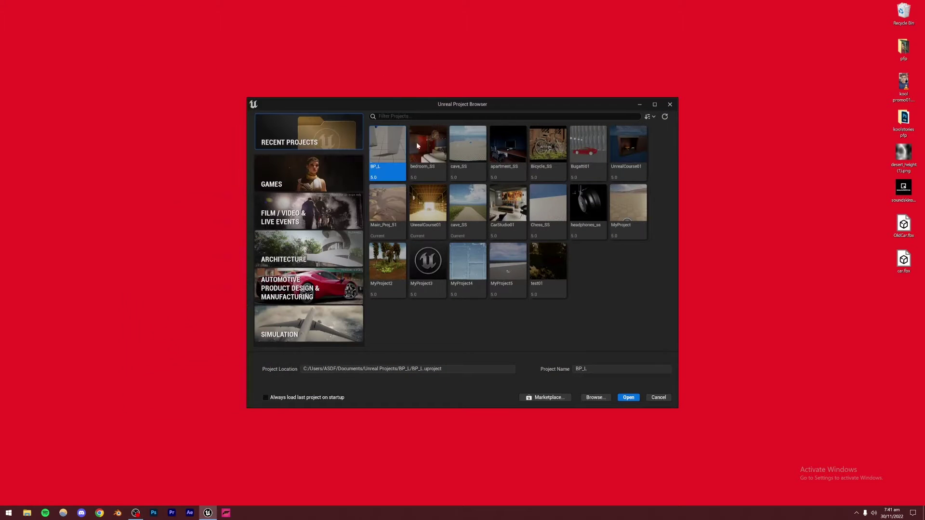
left_click(308, 174)
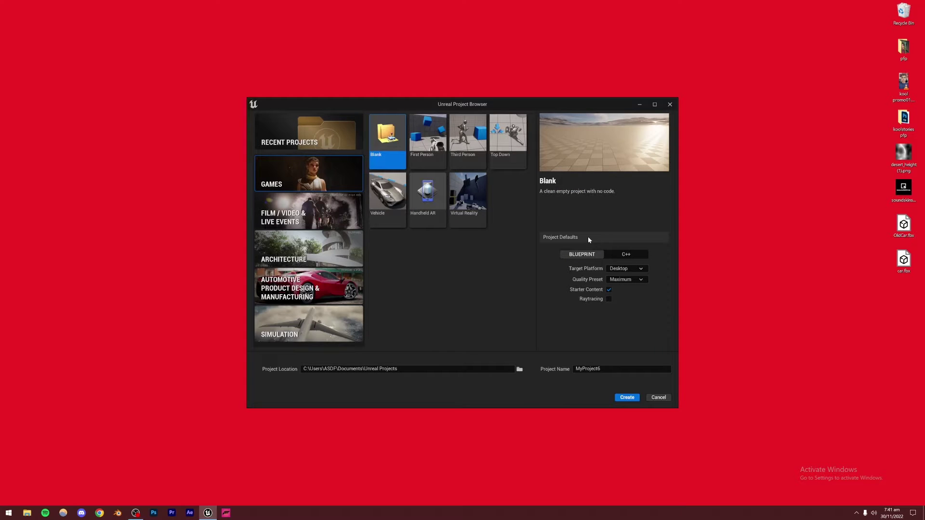
left_click(314, 134)
left_click(470, 210)
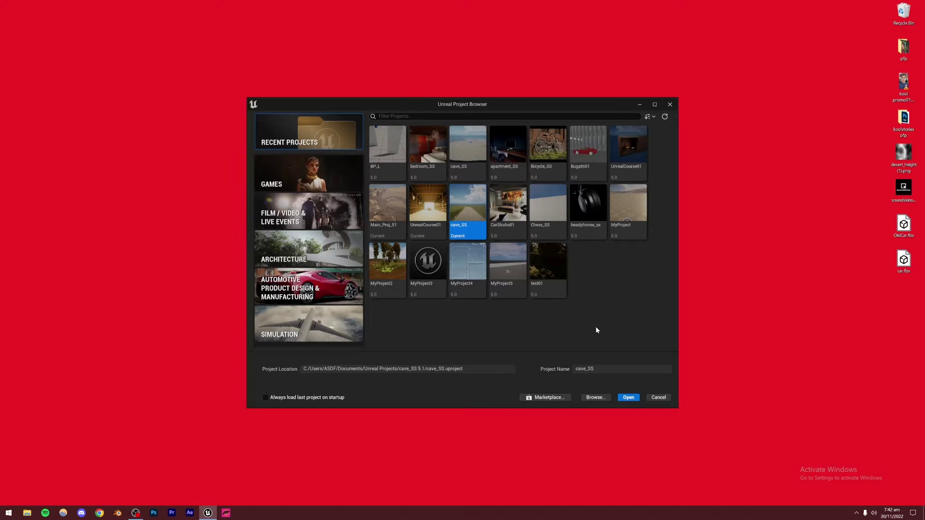
left_click(627, 397)
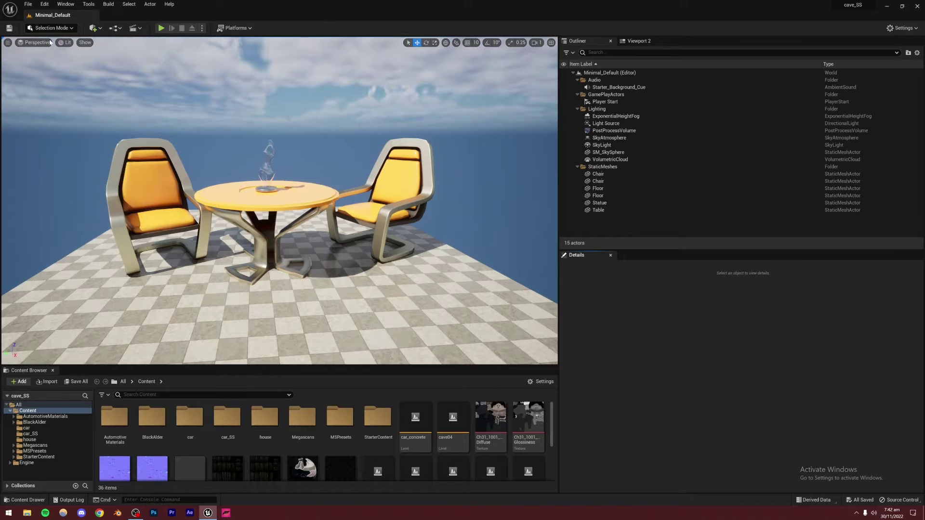
Create a new level from the Empty Level template
left_click(30, 5)
left_click(49, 24)
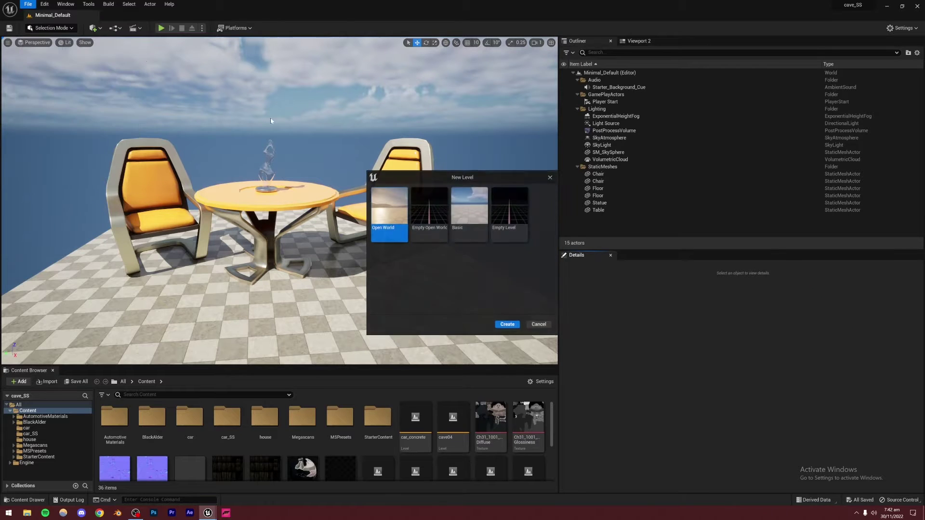
left_click(513, 226)
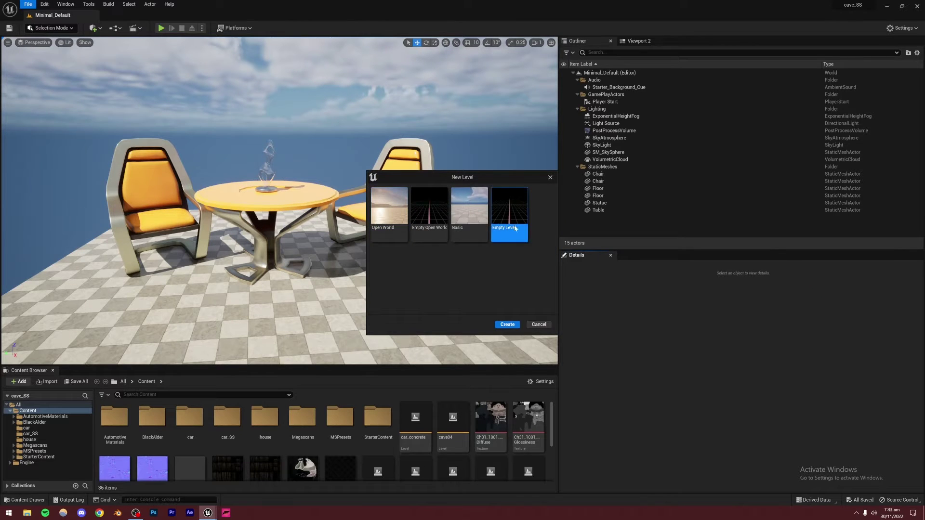
left_click(508, 325)
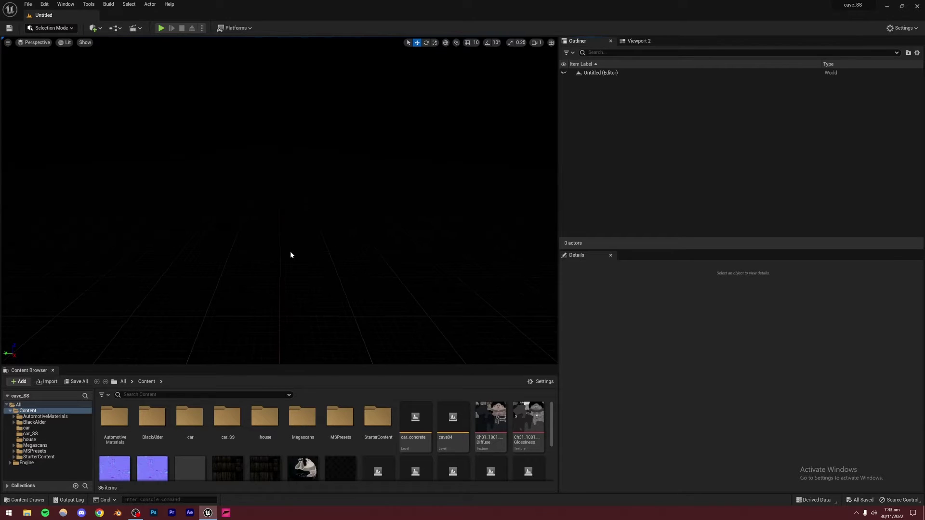
Save the new level in the Content folder as forest_concrete_SS
key("ctrl+s")
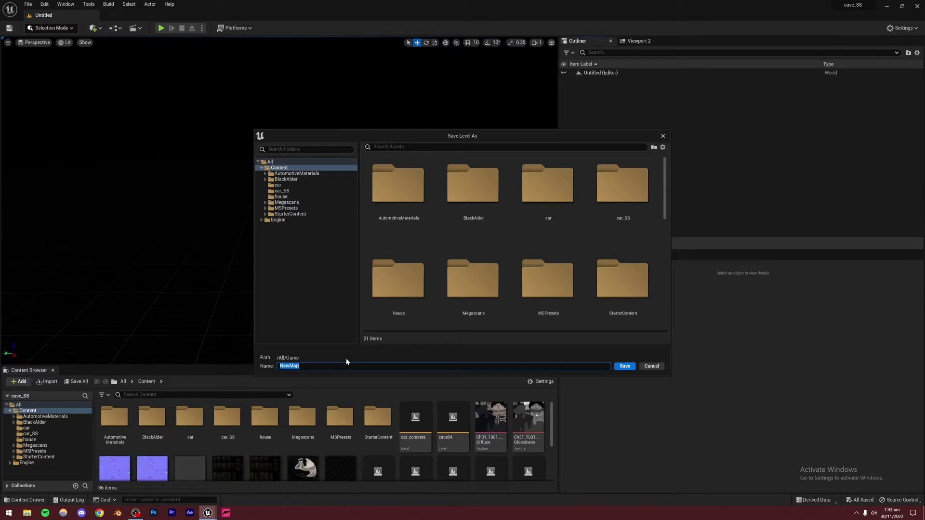
type("forest_concrete_SS")
key("Return")
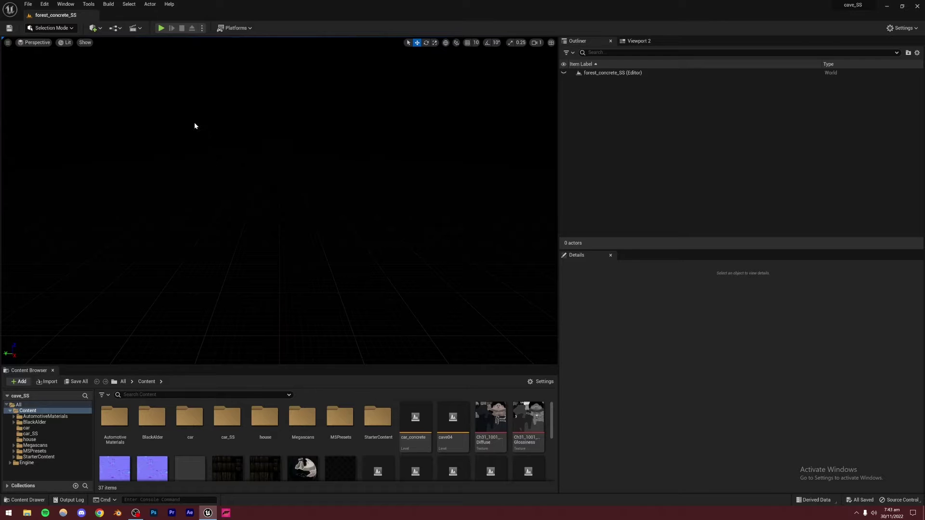
Add a sky light, atmospheric light, sky atmosphere, volumetric cloud and height fog with the Env. Light Mixer
left_click(66, 4)
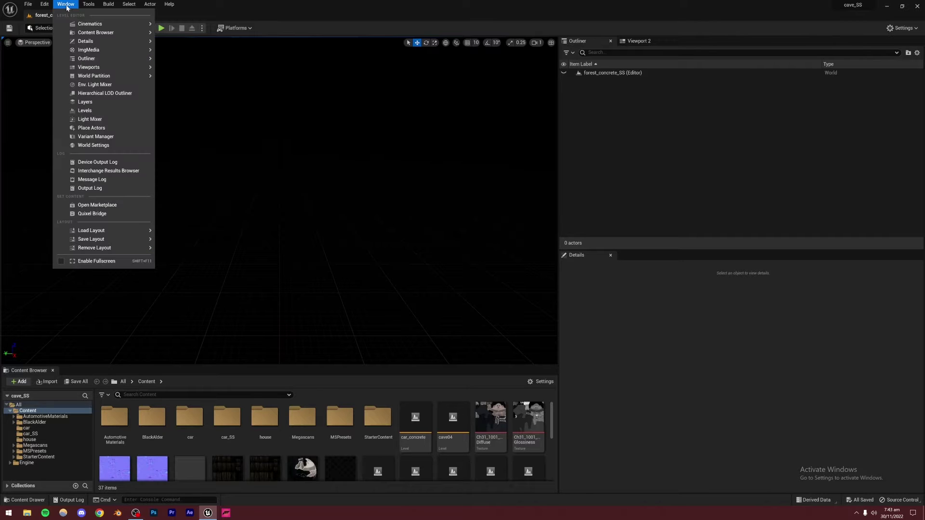
left_click(97, 85)
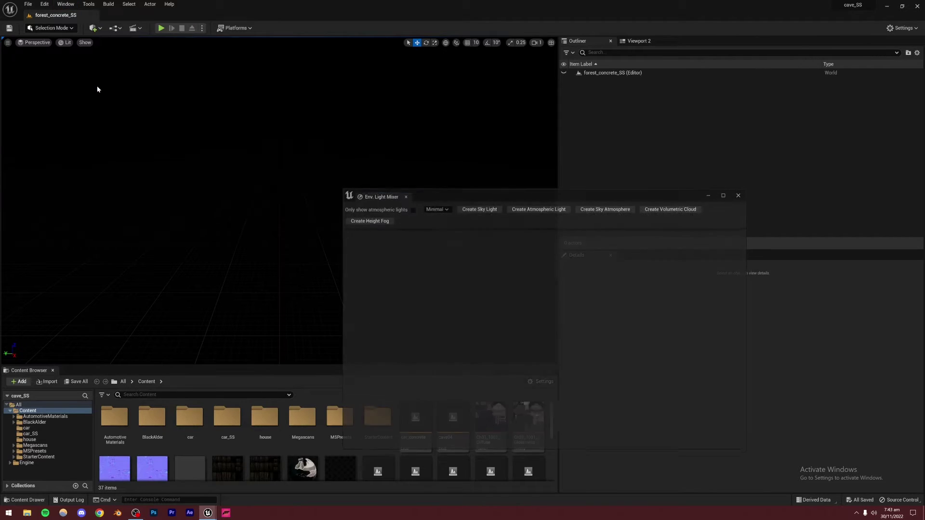
left_click(481, 210)
left_click(481, 211)
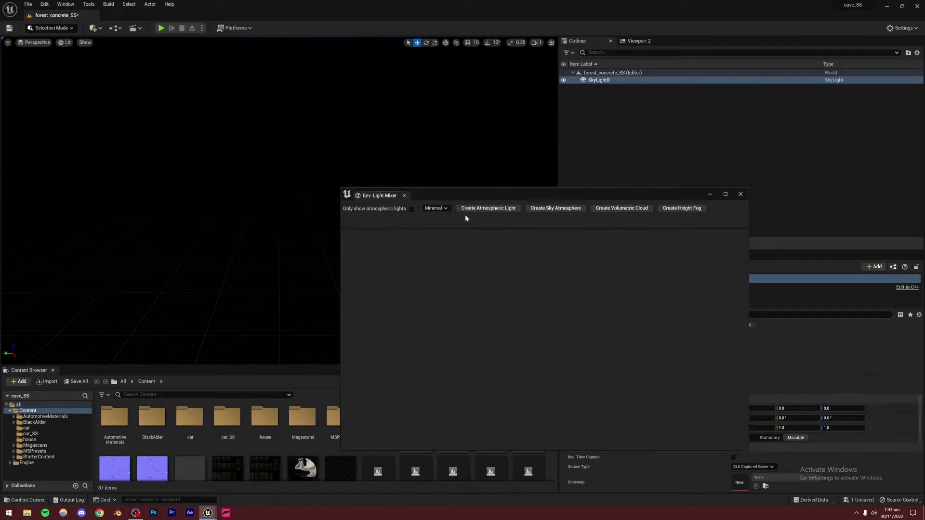
left_click(473, 210)
left_click(473, 210)
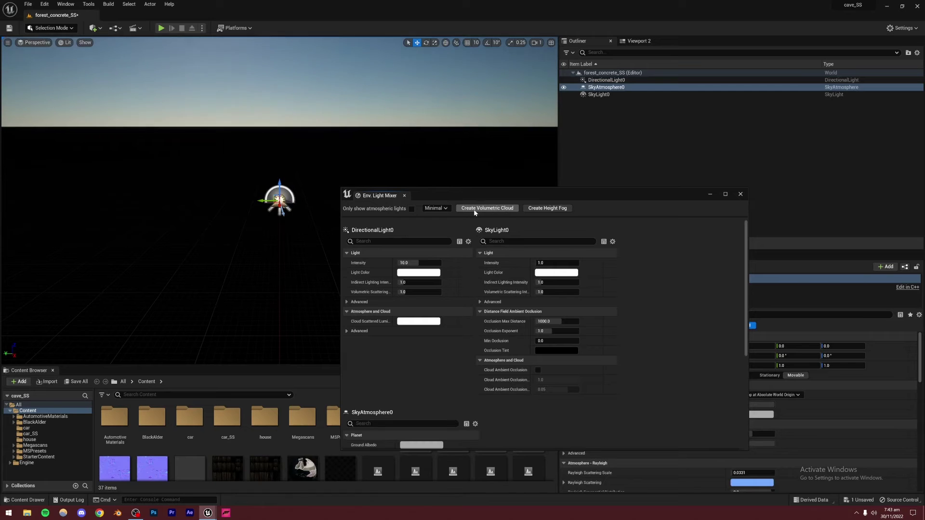
left_click(486, 208)
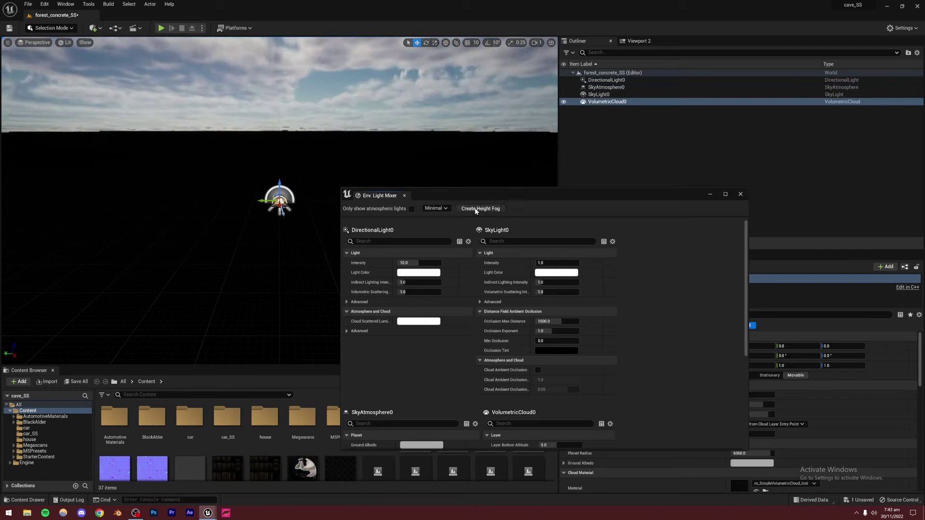
left_click(476, 209)
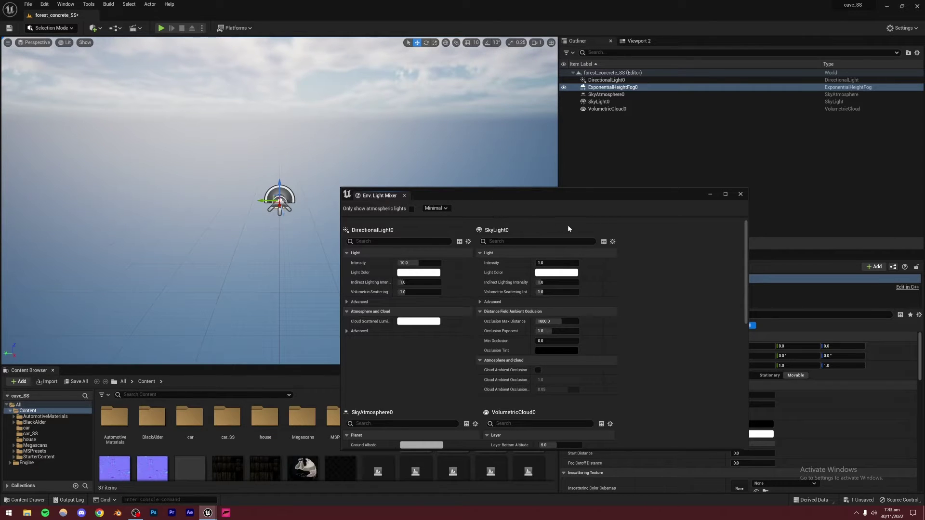
left_click(740, 194)
Set the viewport camera speed to 2
right_click_drag(353, 204, 353, 204)
right_click_drag(379, 242, 379, 241)
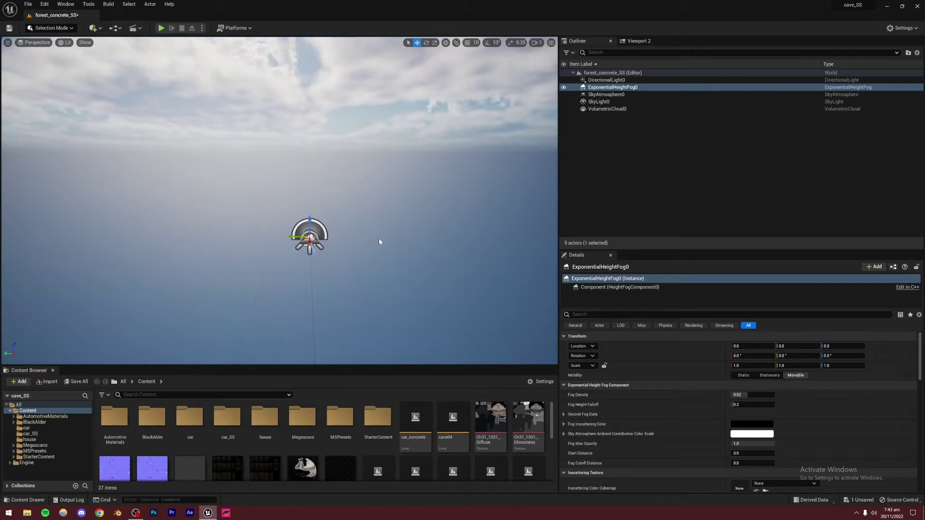
left_click(536, 42)
left_click(543, 59)
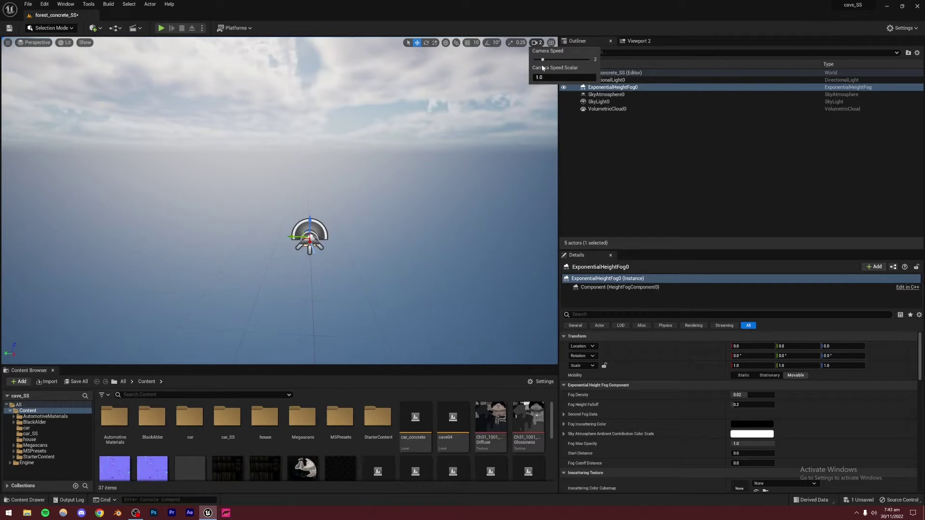
right_click_drag(272, 299, 273, 299)
key("w")
key("w")
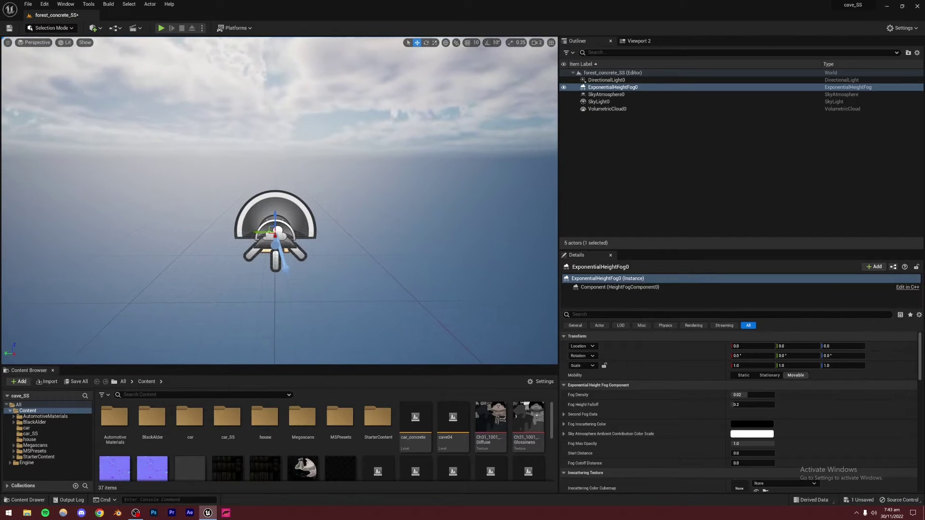
Place a basic cube shape in the level near the light actors
left_click(233, 148)
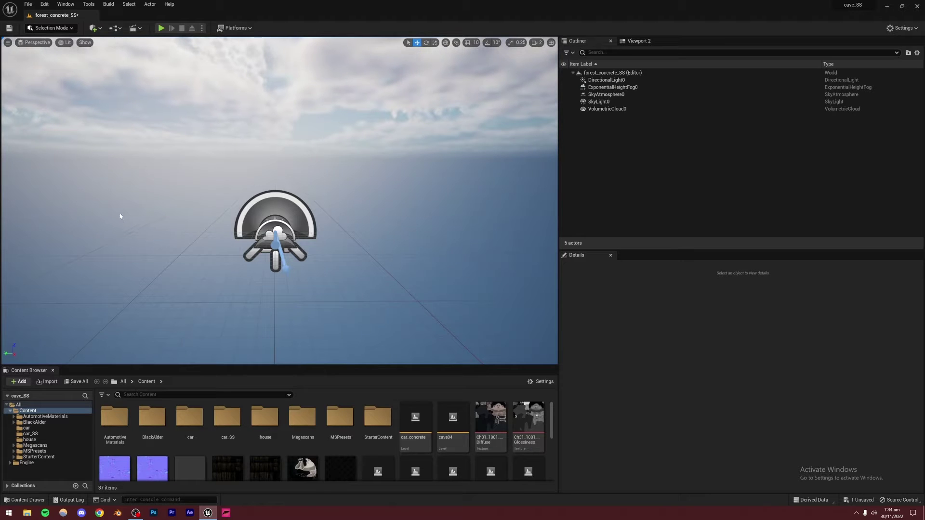
left_click(95, 28)
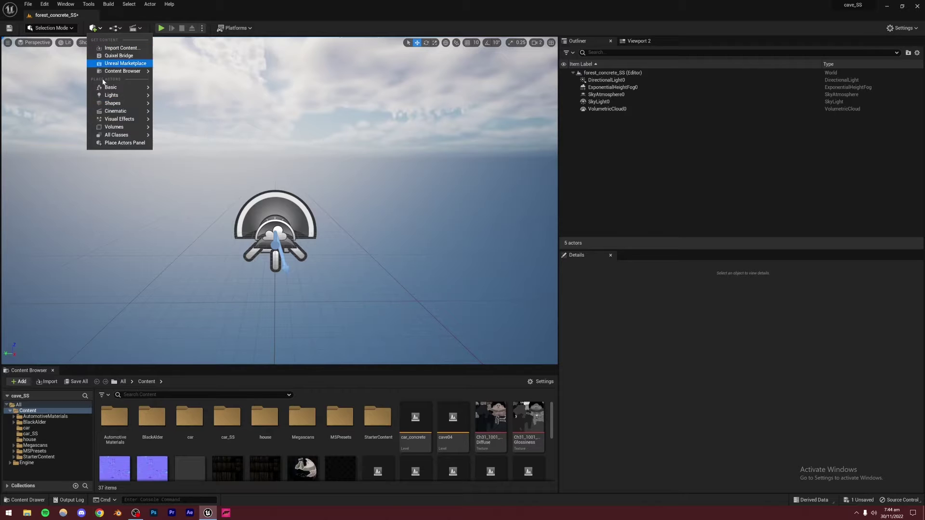
mouse_move(107, 105)
left_click_drag(162, 105, 289, 200)
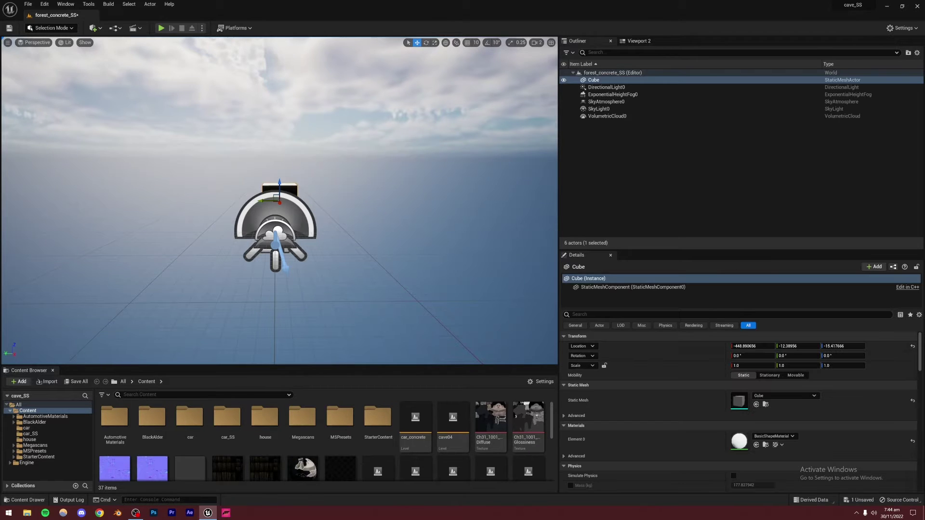
mouse_move(289, 200)
right_mouse_down()
mouse_move(277, 195)
mouse_move(361, 183)
mouse_move(333, 198)
mouse_move(290, 200)
right_mouse_up()
key("w")
right_click_drag(449, 169, 449, 168)
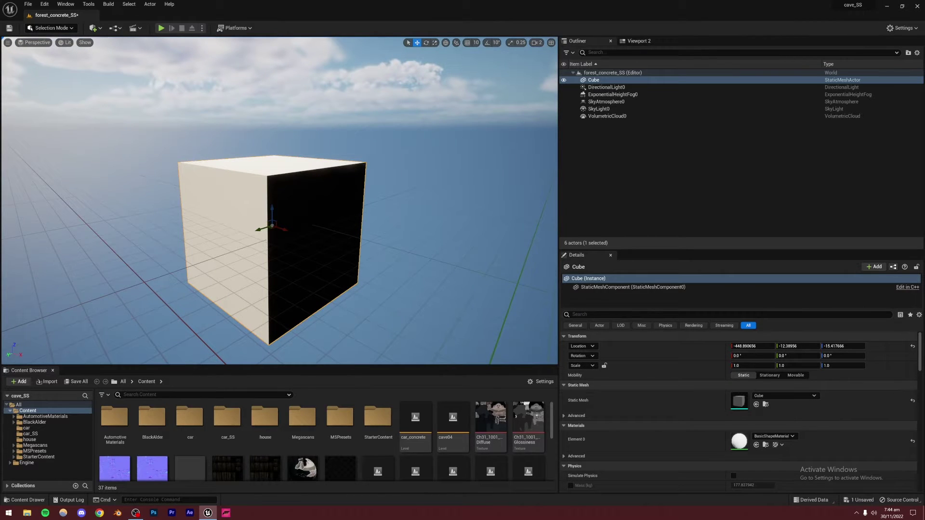
left_click(403, 203)
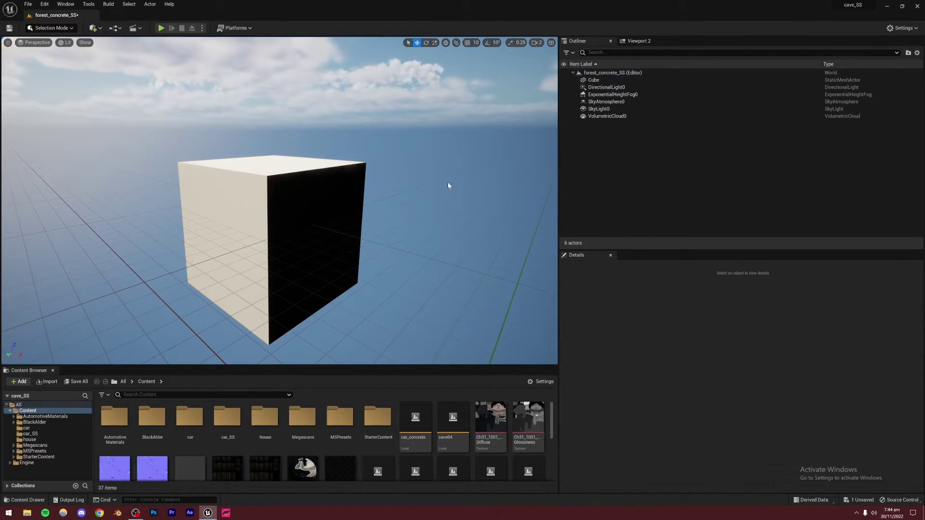
Enable Real Time Capture on the sky light and check the lighting on the cube's shaded side
left_click(599, 109)
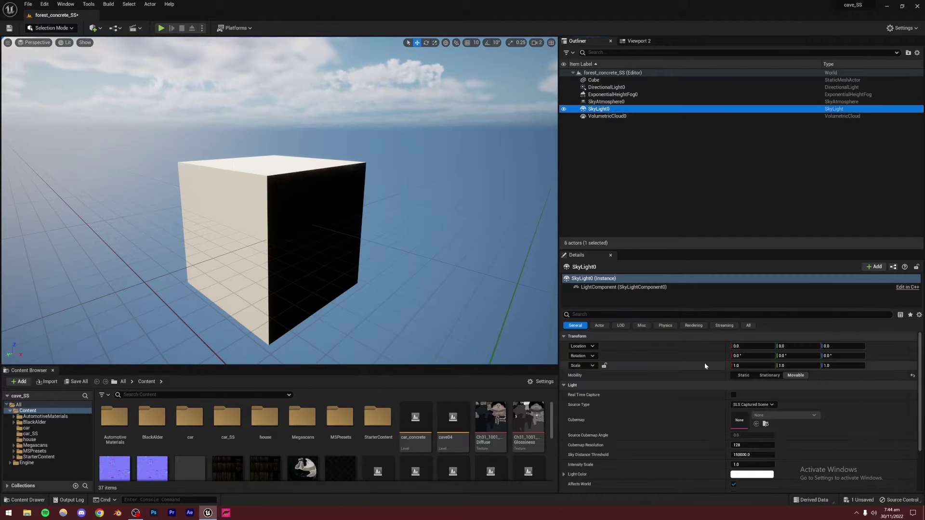
left_click(596, 394)
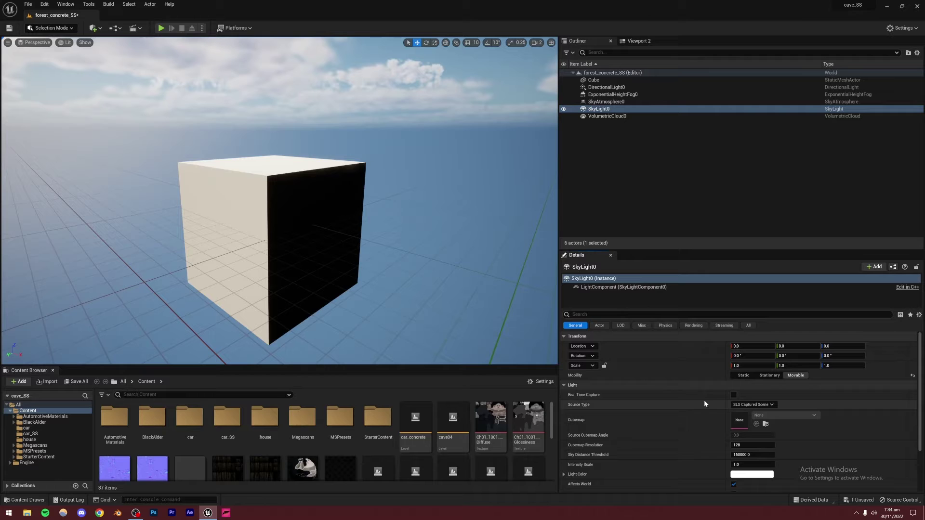
left_click(733, 395)
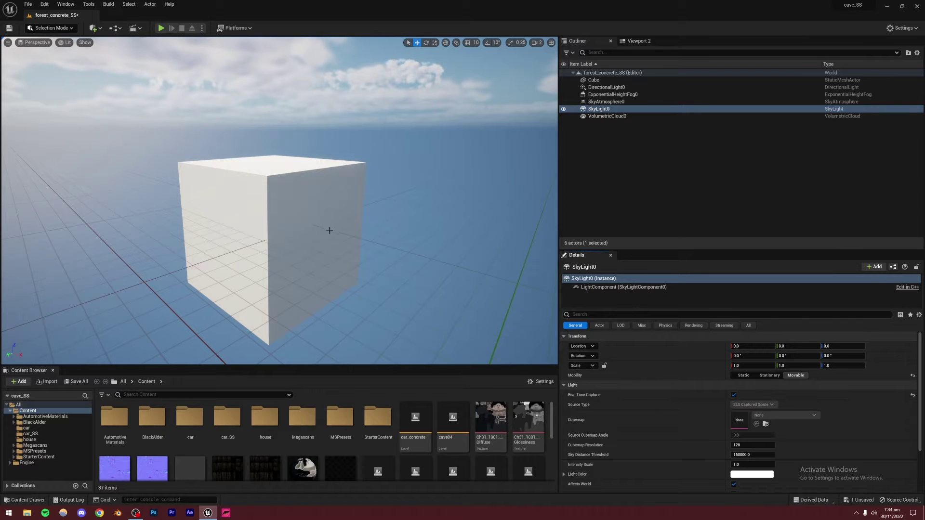
key("d")
mouse_move(331, 234)
right_mouse_down()
mouse_move(156, 248)
mouse_move(290, 225)
right_mouse_up()
key("a")
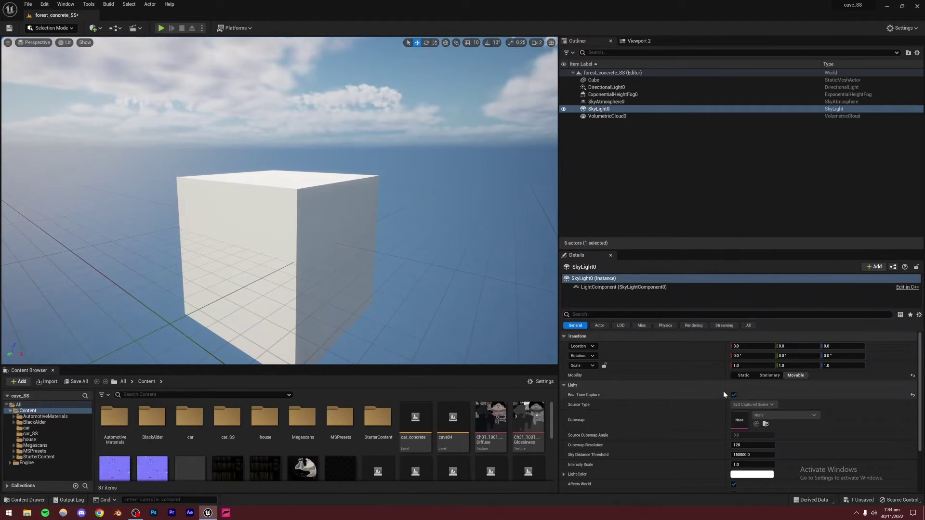
Try Static mobility on the sky light and return it to Movable
left_click(743, 376)
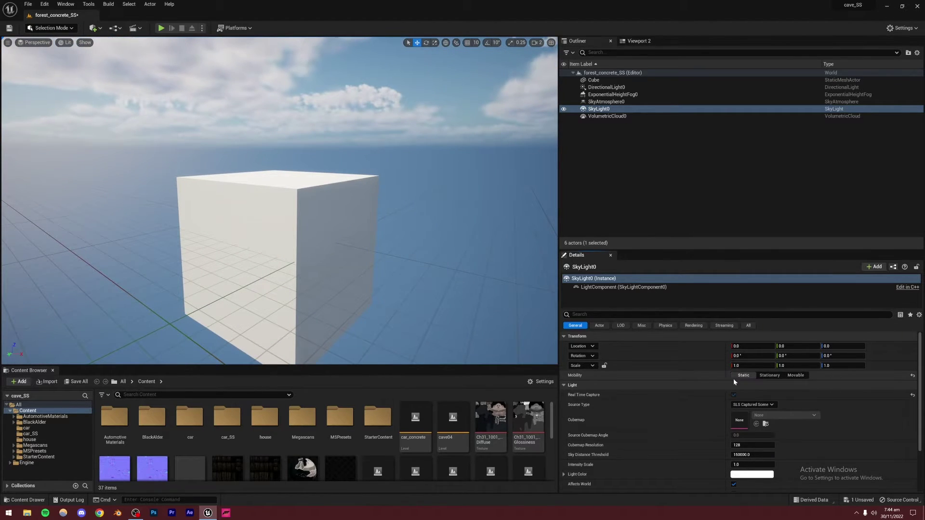
left_click(795, 375)
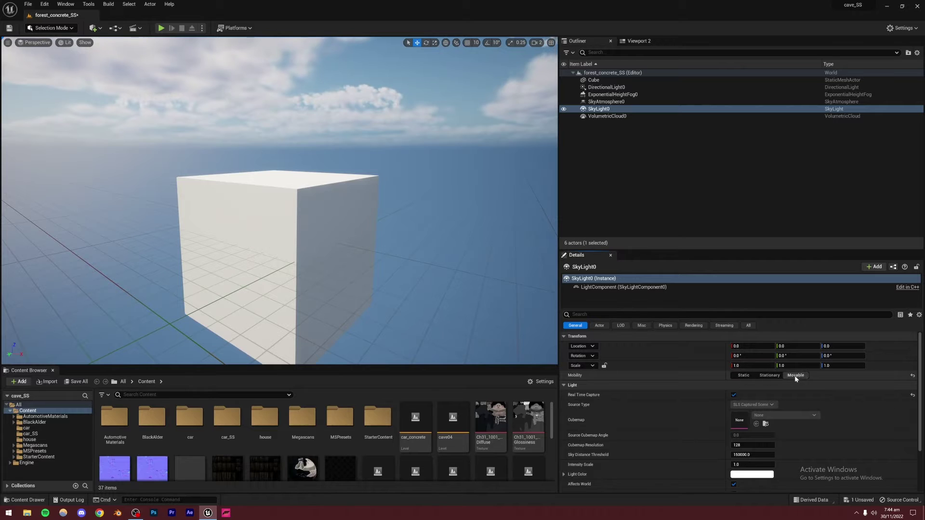
left_click(743, 376)
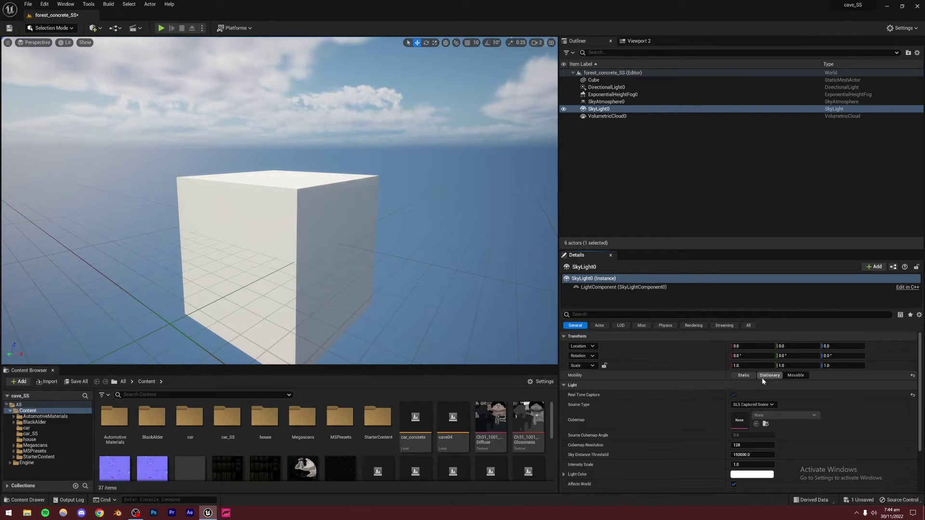
left_click(795, 377)
Try flattening the cube freely to a vertical scale of about 0.07, and undo the scaling
mouse_move(425, 265)
right_mouse_down()
mouse_move(404, 276)
mouse_move(323, 275)
right_mouse_up()
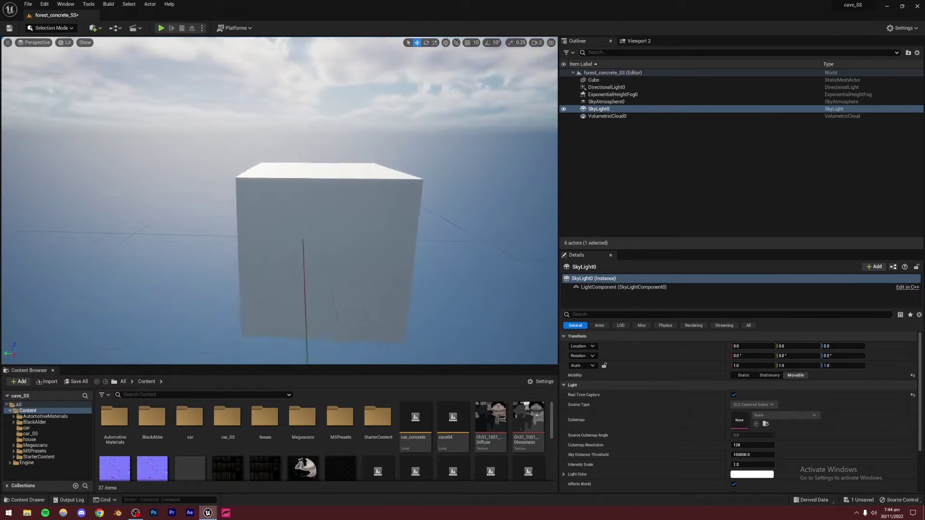
left_click_drag(376, 231, 346, 260)
left_click(347, 217)
key("r")
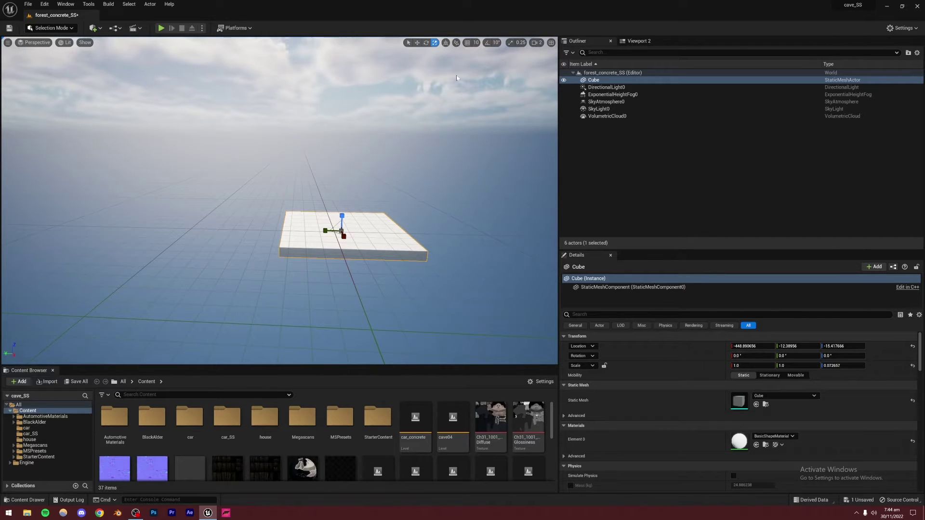
key("ctrl+z")
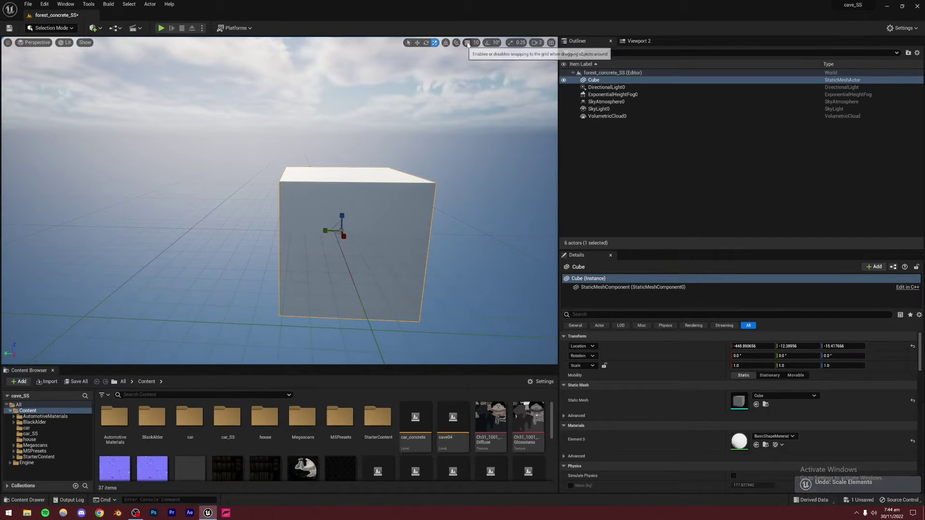
Turn on grid, rotation and scale snapping for transforming objects in the viewport
left_click(467, 43)
left_click(489, 42)
left_click(510, 43)
key("d")
right_click_drag(366, 192, 366, 185)
key("w")
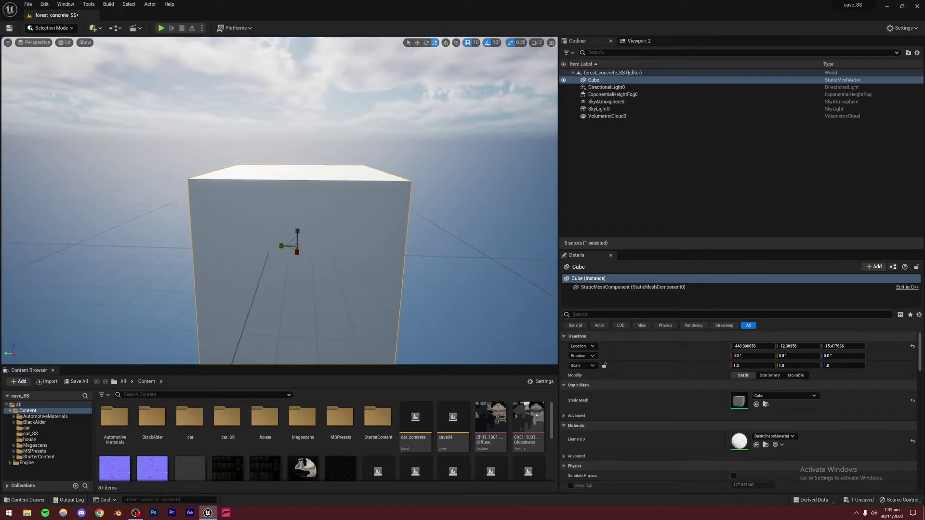
Move the cube 10 units along the Y axis with grid snapping
right_click_drag(427, 196, 427, 195)
key("a")
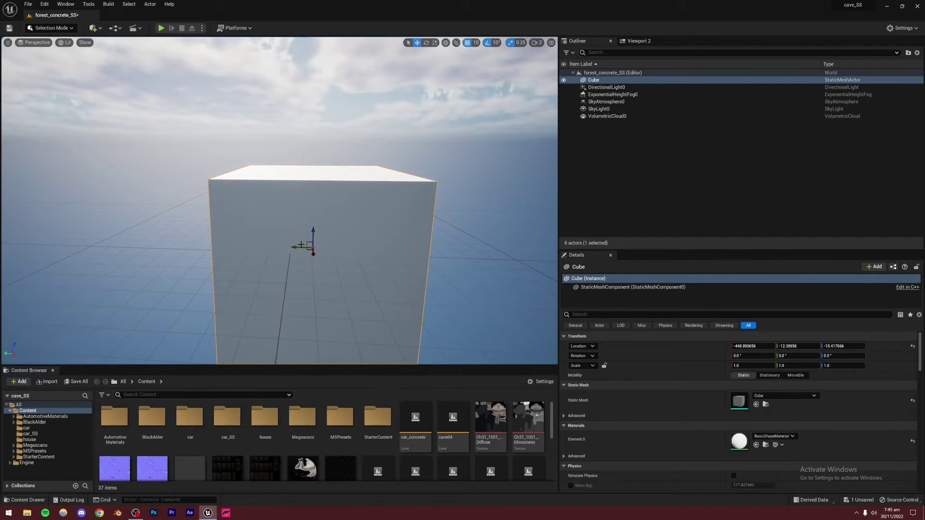
left_click_drag(296, 246, 283, 246)
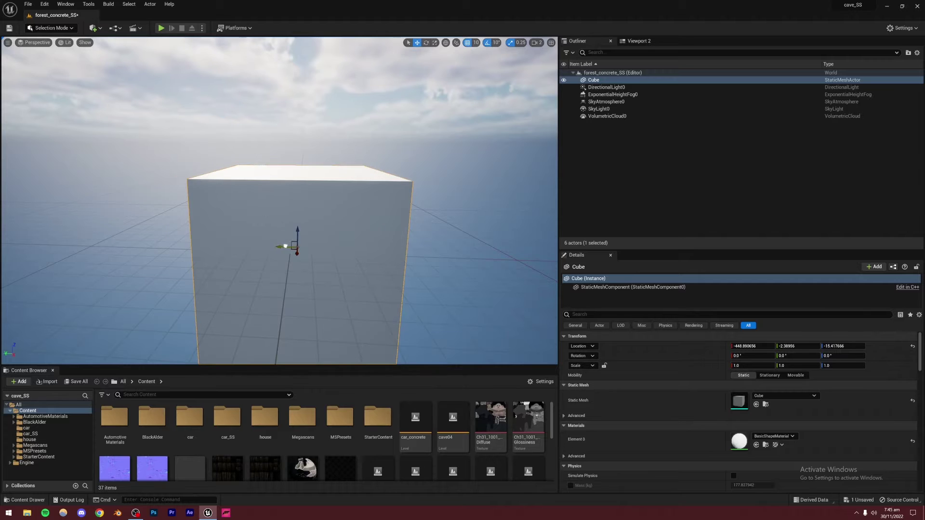
key("a")
right_click_drag(347, 192, 347, 193)
key("d")
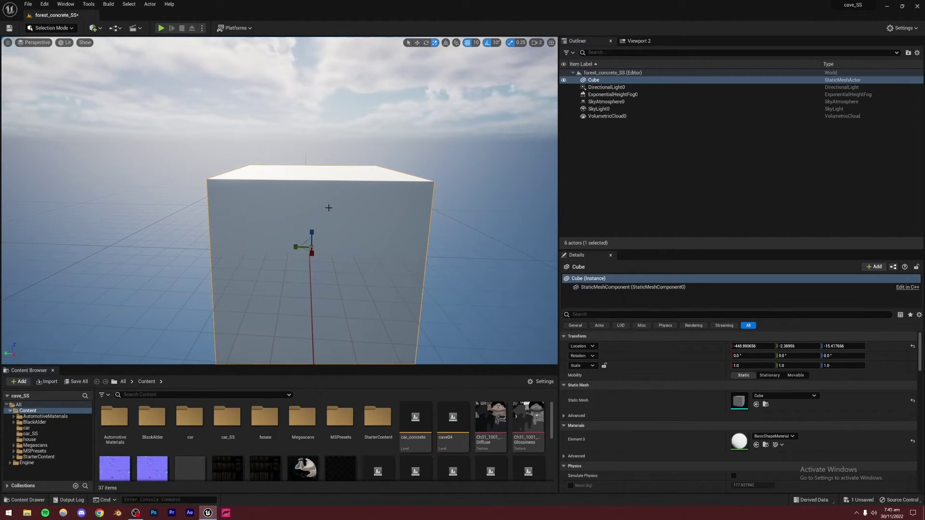
Flatten the cube to a vertical scale of 0.25 and widen it to a scale of 1.75 in X and Y
left_click_drag(311, 233, 314, 268)
key("a")
right_click_drag(325, 233, 390, 116)
key("d")
key("a")
key("d")
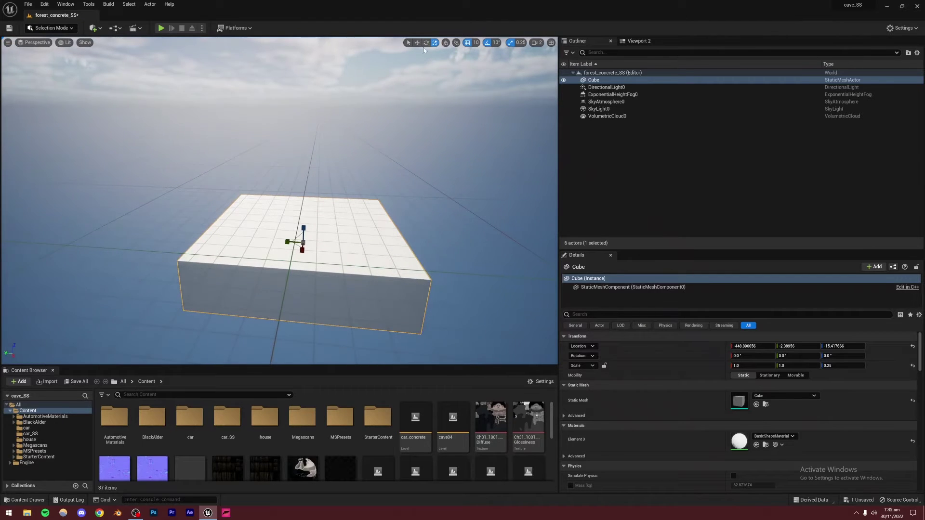
left_click_drag(296, 246, 328, 265)
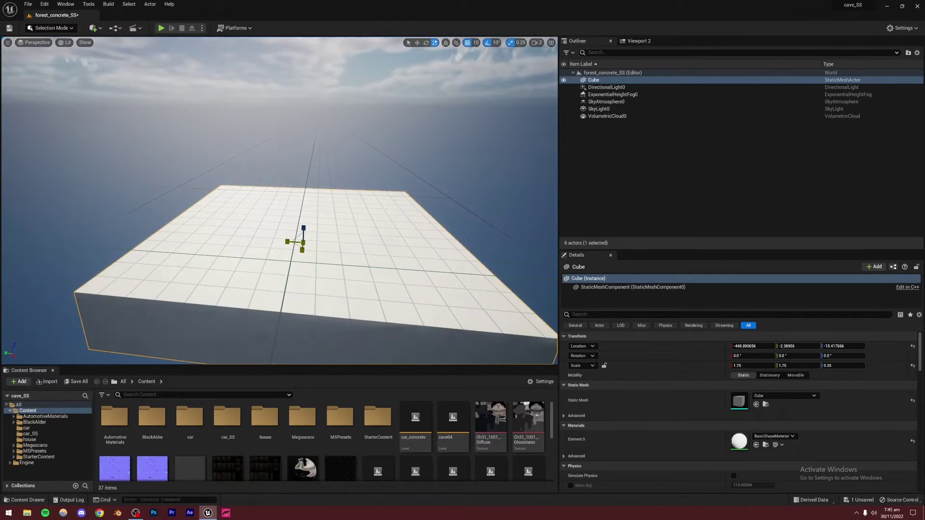
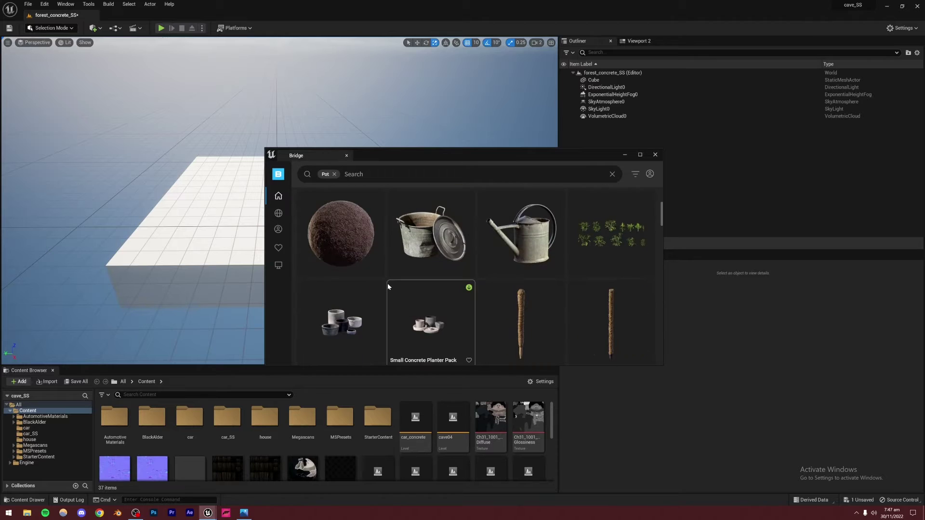
Open the Concrete Plant Pot with the round soil opening in Bridge's pot results and compare it with the reference image HighresScreenshot00043.png
scroll(388, 287, "down", 4)
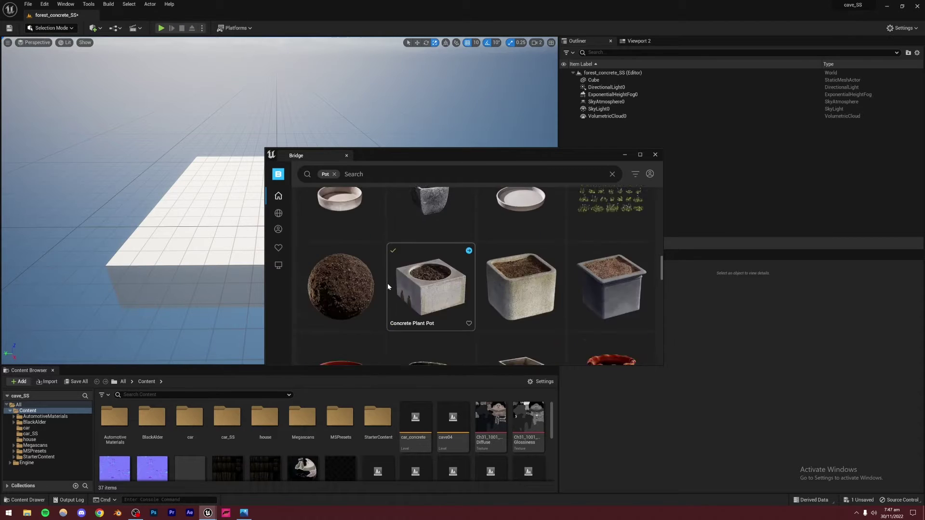
left_click(438, 252)
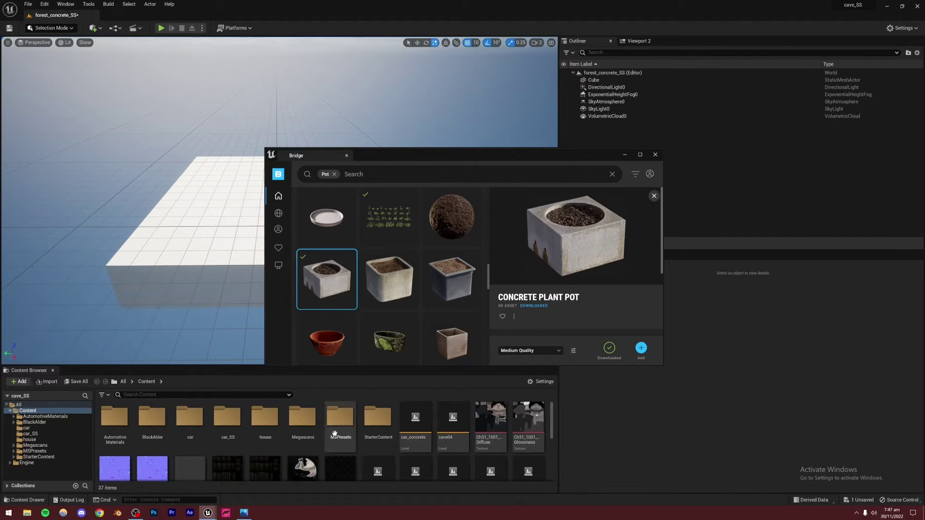
left_click(244, 513)
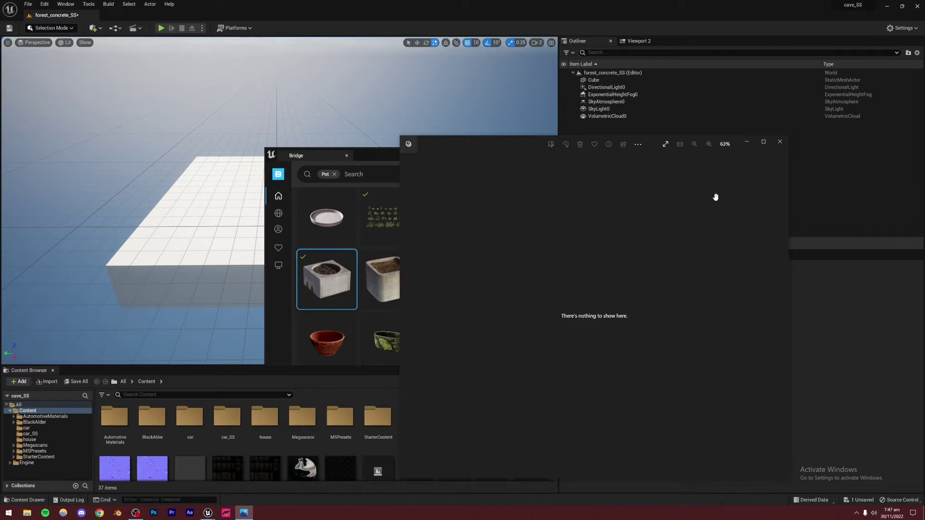
left_click(779, 142)
left_click(27, 514)
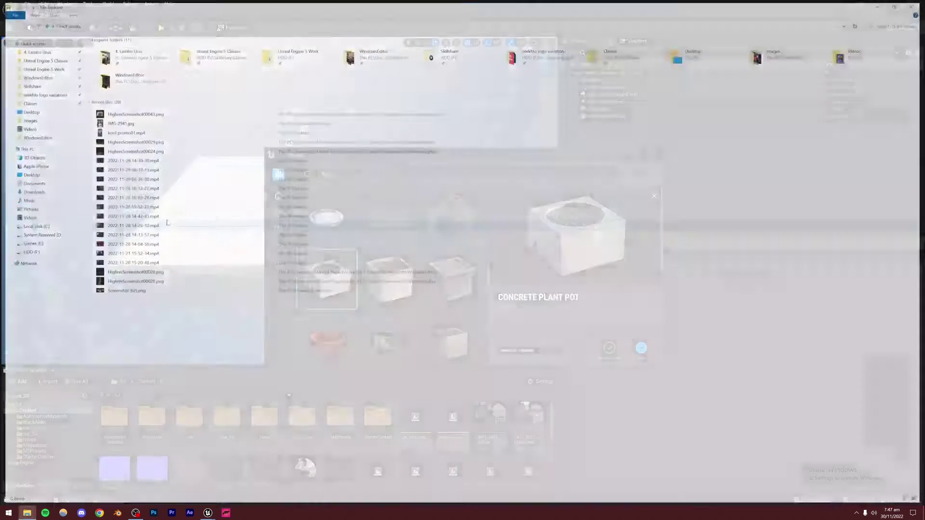
double_click(131, 112)
scroll(638, 407, "up", 5)
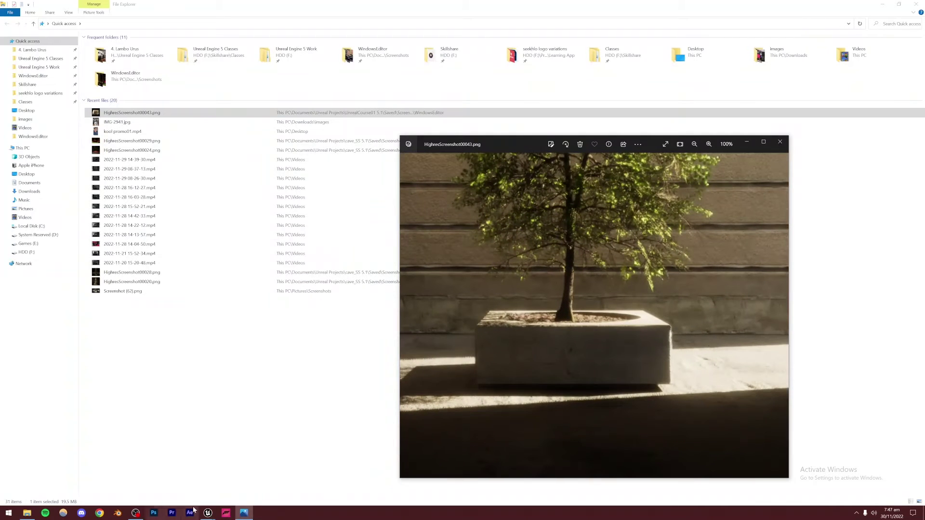
left_click(209, 514)
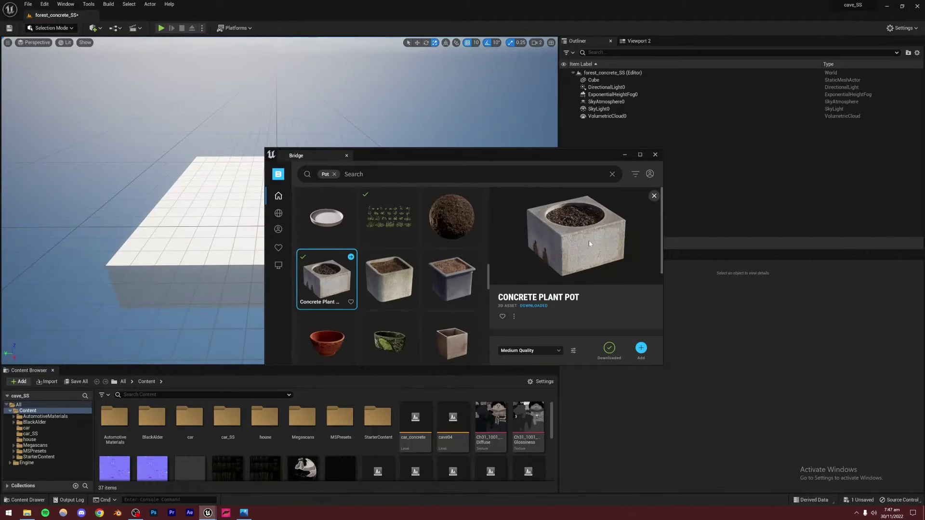
Look through the other pots in Bridge, show the round-opening Concrete Plant Pot's assets in the project content, and close Bridge
left_click(403, 284)
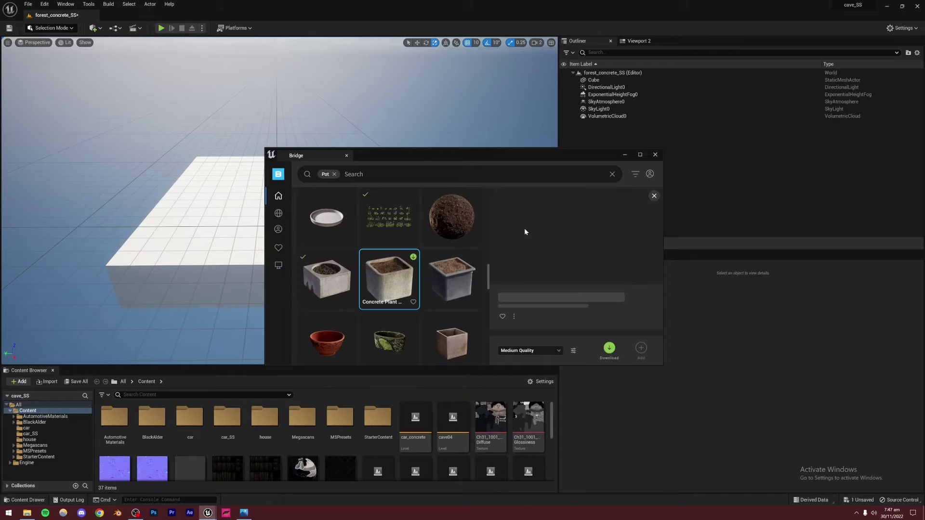
scroll(442, 272, "down", 2)
scroll(441, 272, "down", 4)
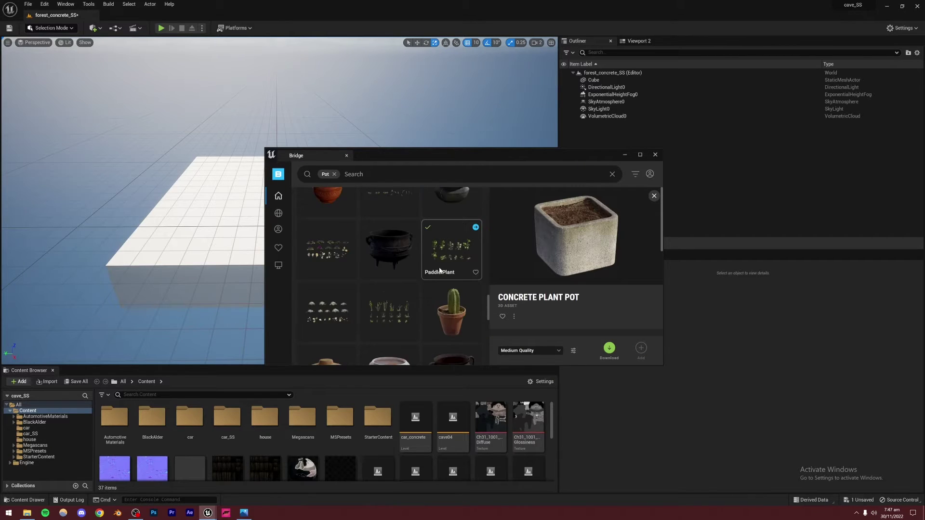
scroll(440, 270, "up", 4)
scroll(439, 270, "up", 3)
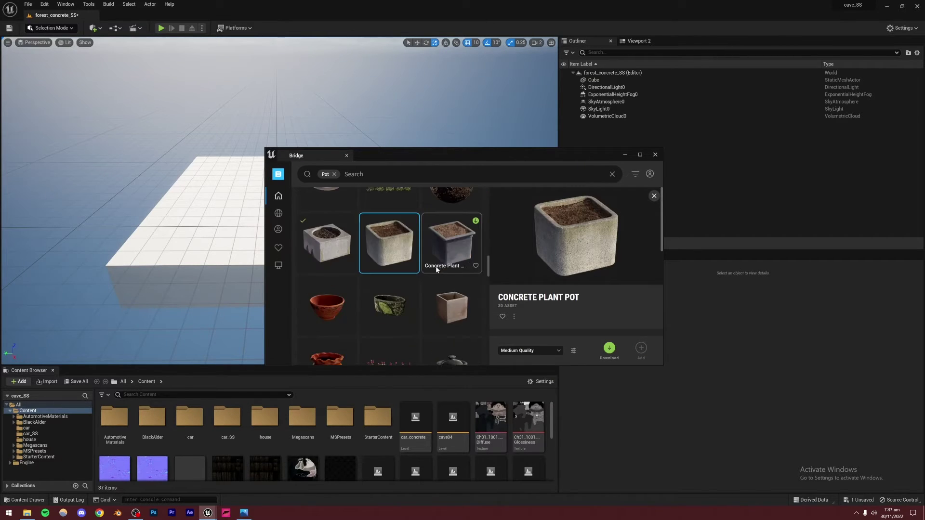
left_click(331, 277)
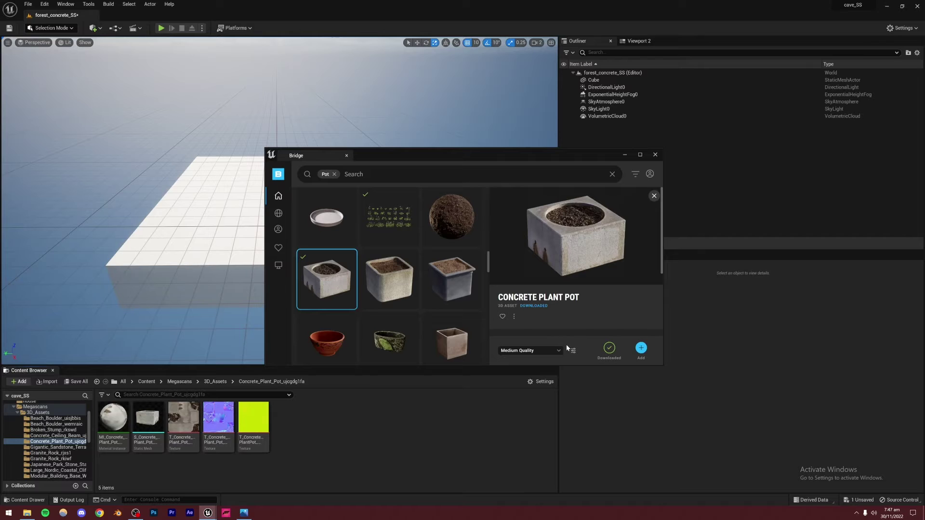
left_click(654, 155)
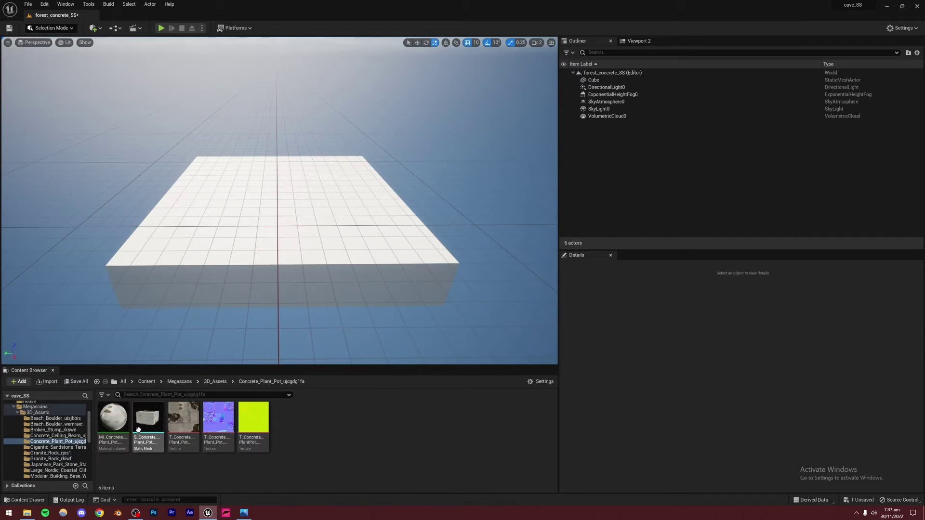
Place the Concrete Plant Pot mesh on the slab and lower it freely by about 3.3 units so its base rests on the surface
left_click_drag(148, 417, 278, 177)
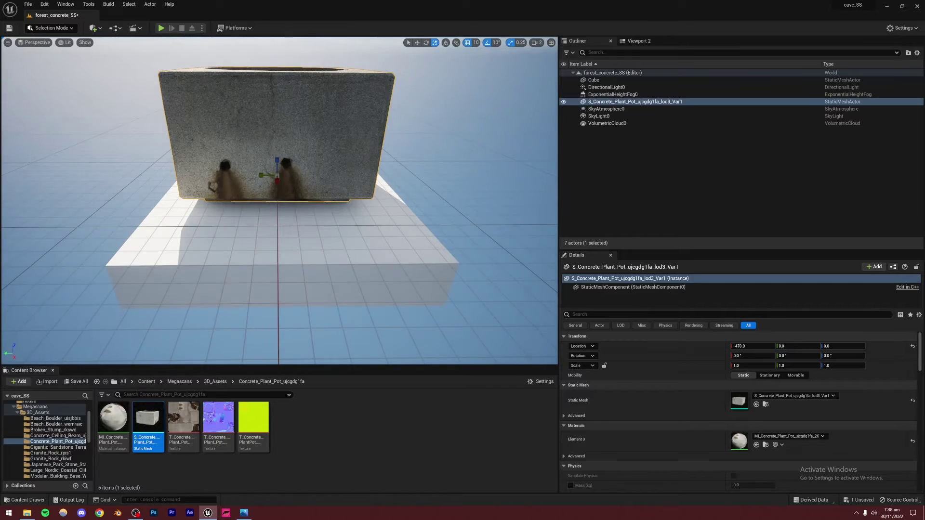
right_click_drag(278, 176, 337, 197)
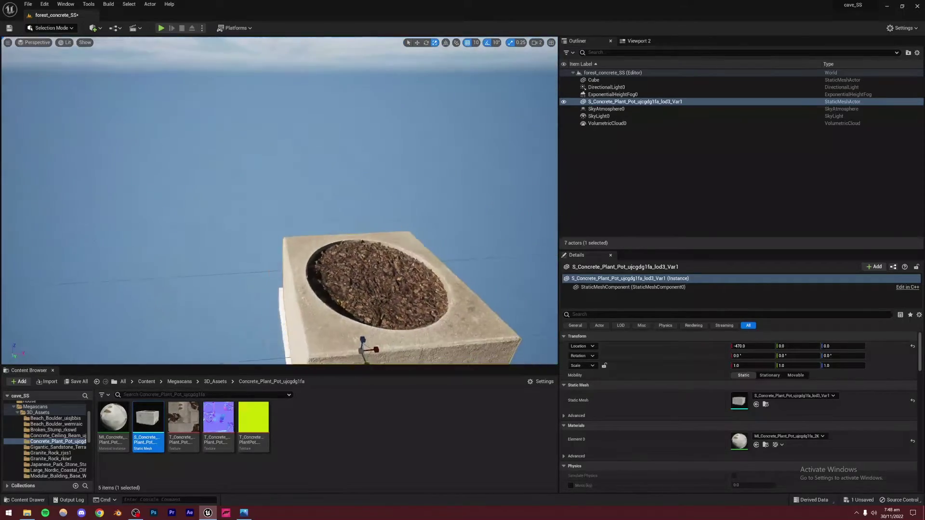
mouse_move(282, 202)
right_mouse_down()
mouse_move(268, 171)
mouse_move(275, 196)
right_mouse_up()
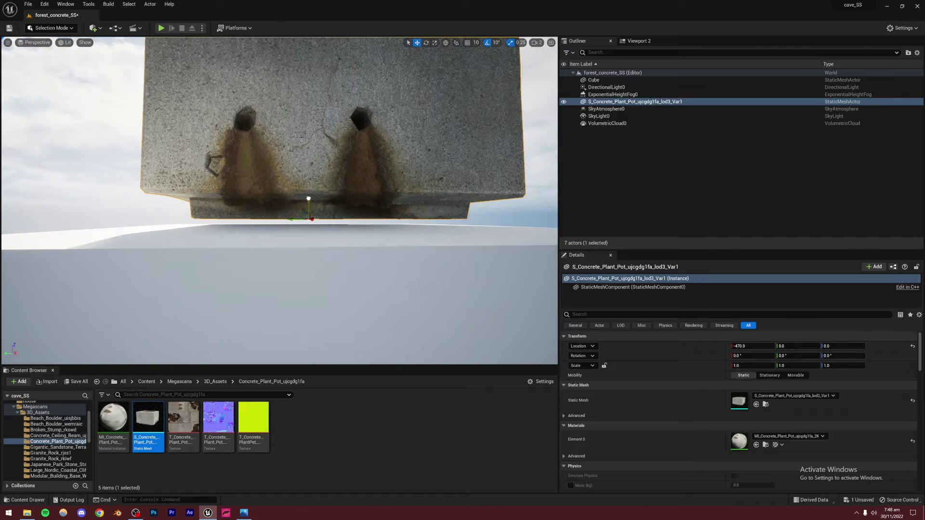
left_click_drag(309, 209, 309, 218)
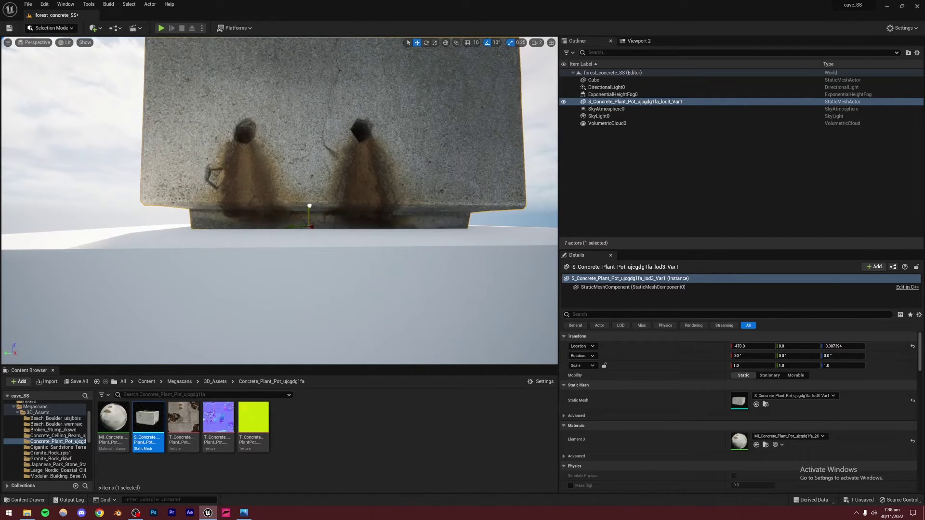
mouse_move(309, 206)
right_mouse_down()
mouse_move(309, 219)
mouse_move(310, 205)
mouse_move(292, 205)
mouse_move(295, 196)
mouse_move(295, 217)
mouse_move(297, 200)
right_mouse_up()
key("Escape")
left_click(297, 208)
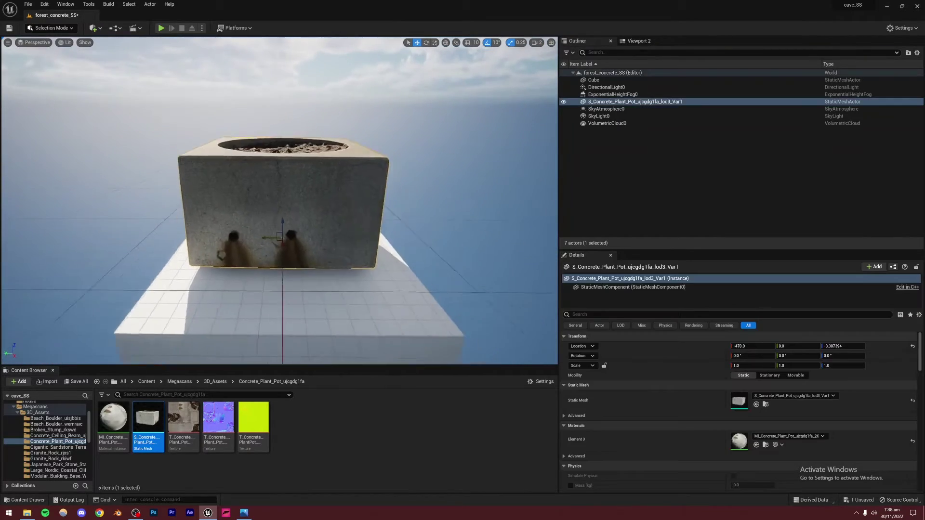
mouse_move(318, 234)
right_mouse_down()
mouse_move(318, 226)
mouse_move(318, 234)
right_mouse_up()
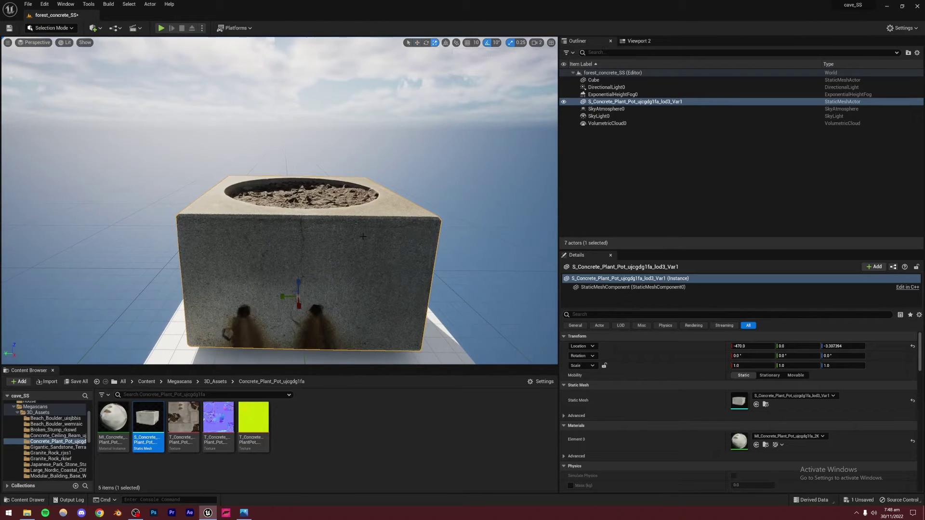
left_click_drag(298, 296, 298, 321)
left_click(377, 229)
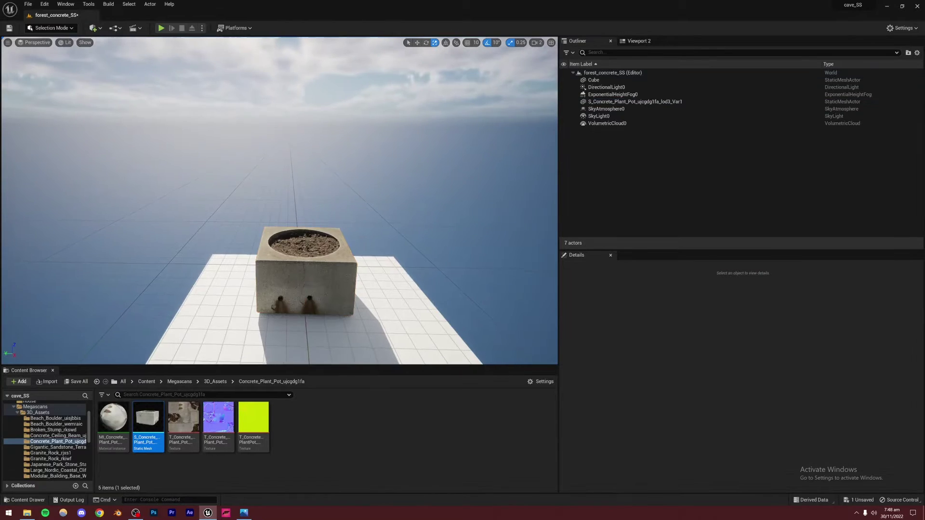
Enlarge the floor slab under the pot to a scale of 4.0 in X and Y
mouse_move(340, 290)
right_mouse_down()
mouse_move(340, 279)
mouse_move(339, 290)
right_mouse_up()
left_click(339, 289)
right_click_drag(363, 260, 327, 268)
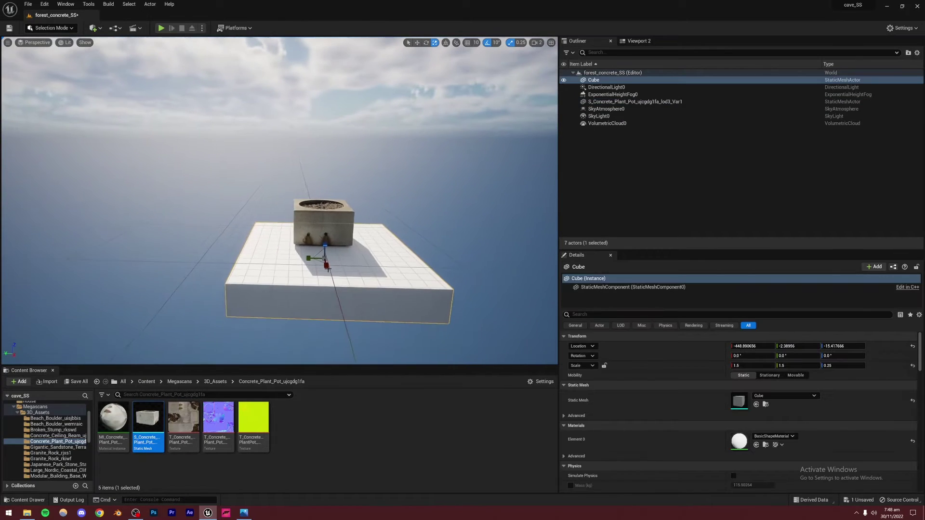
left_click_drag(319, 260, 408, 229)
right_click_drag(408, 230, 511, 260)
left_click(432, 190)
right_click_drag(357, 270, 328, 266)
left_click(328, 267)
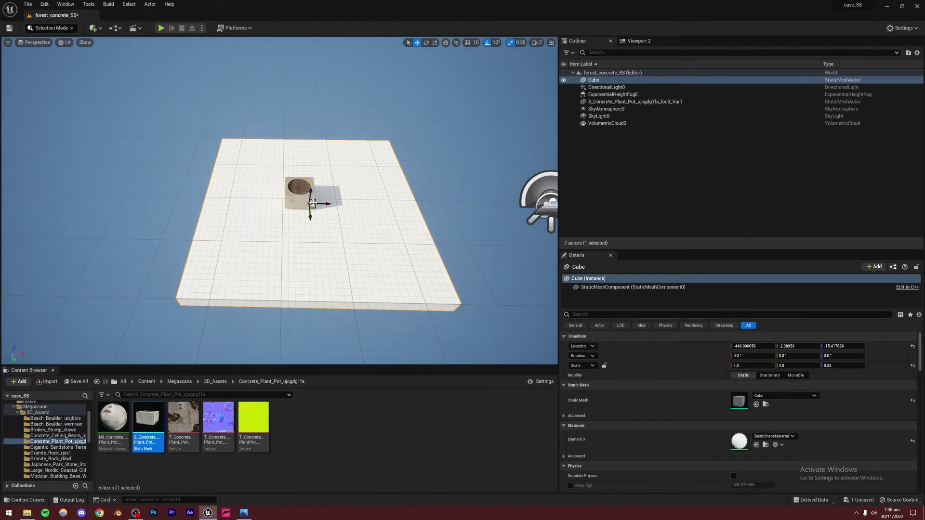
Try duplicating the slab along the X axis without grid snapping, and undo the copy
right_click_drag(312, 203, 281, 201)
key("a")
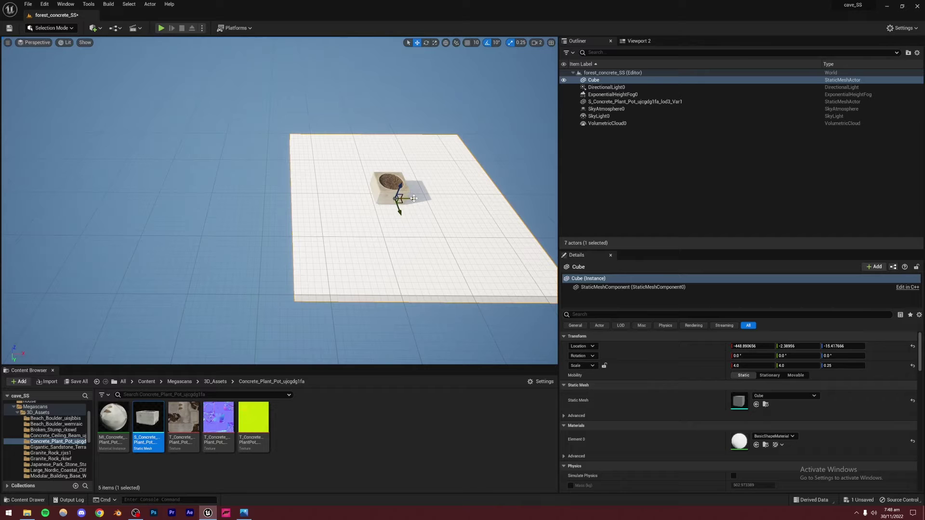
left_click_drag(413, 198, 208, 182, "alt")
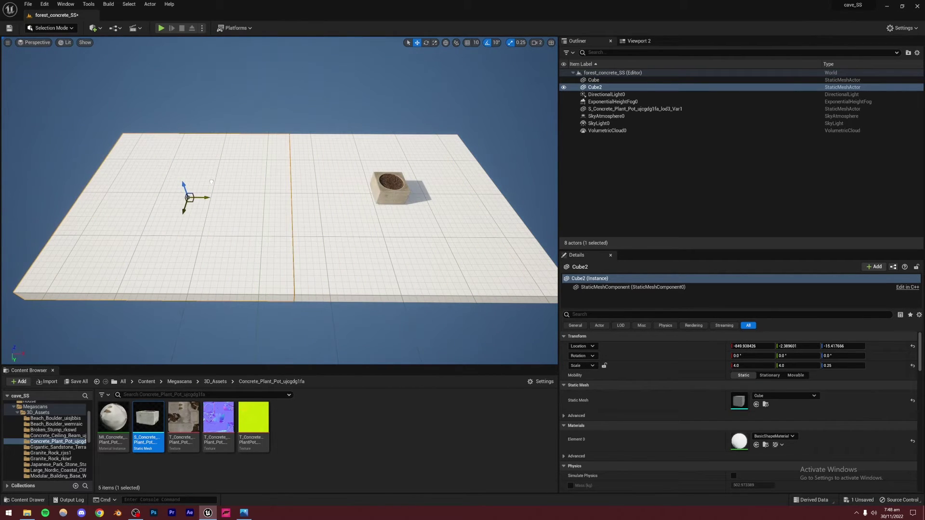
key("ctrl+z")
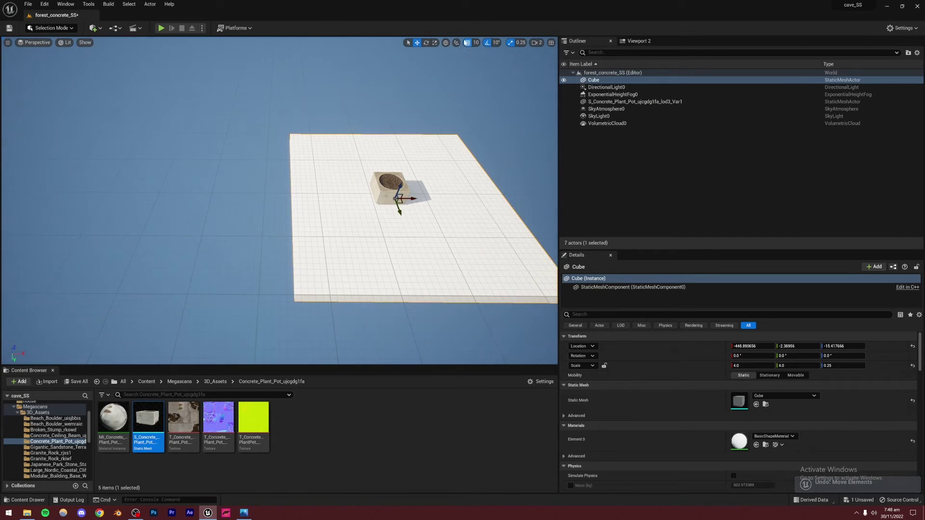
Duplicate the slab along the X axis with grid snapping on, placing the copy edge to edge with the original, and check the seam
left_click_drag(413, 198, 207, 197, "alt")
key("w")
right_click_drag(207, 196, 314, 230)
left_click(314, 230)
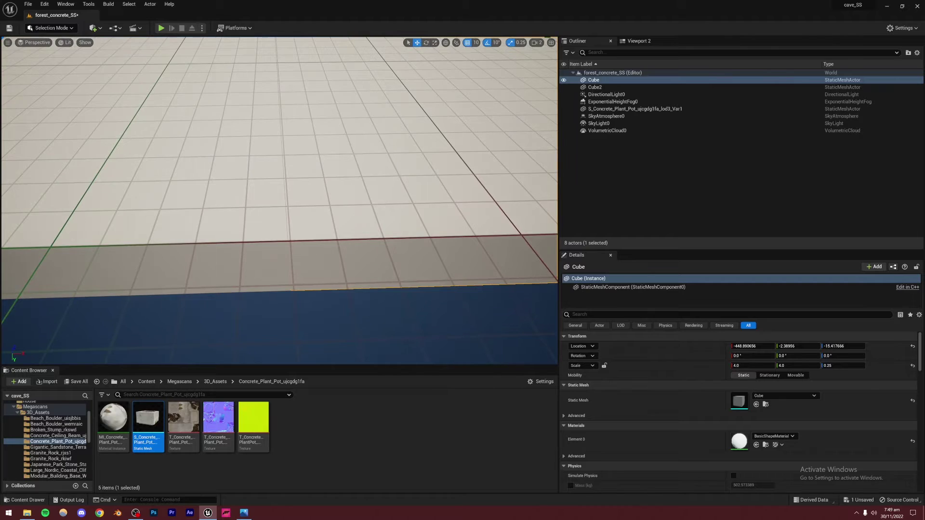
left_click(280, 201)
key("s")
right_click_drag(318, 191, 270, 147)
Reopen the reference image HighresScreenshot00043.png and examine the courtyard's floor, walls and ceiling opening around the potted tree
left_click(244, 512)
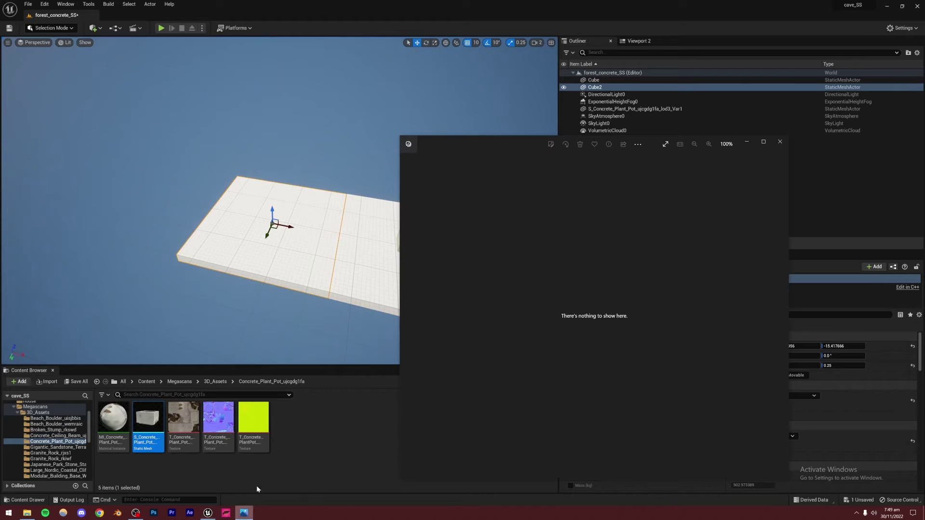
left_click(781, 141)
left_click(27, 512)
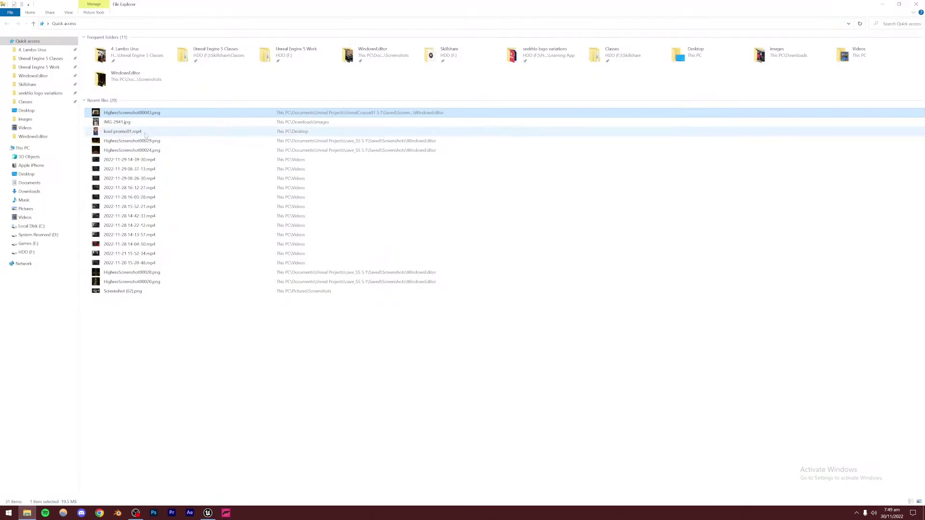
double_click(125, 114)
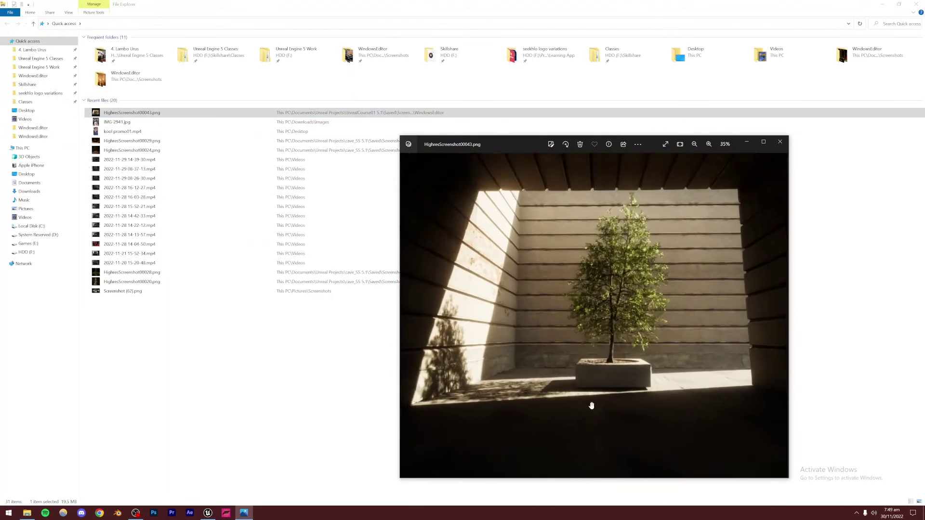
scroll(591, 405, "down", 1)
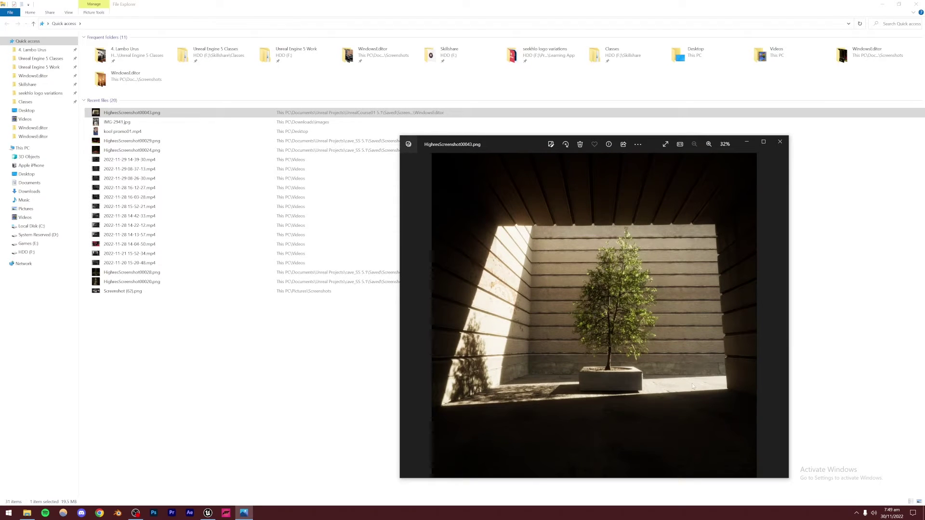
key("Delete")
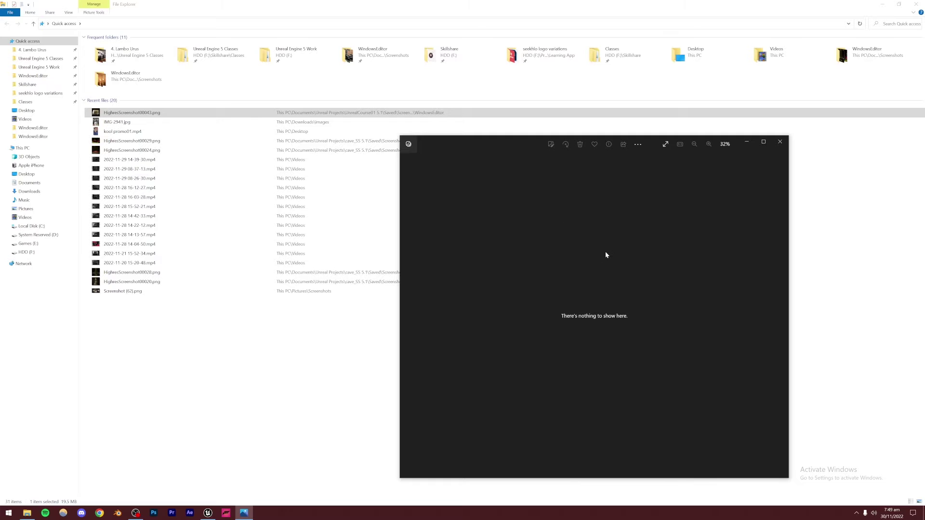
Bring up HighresScreenshot00043.png again to check the courtyard layout, and return to the Unreal Editor level
double_click(158, 114)
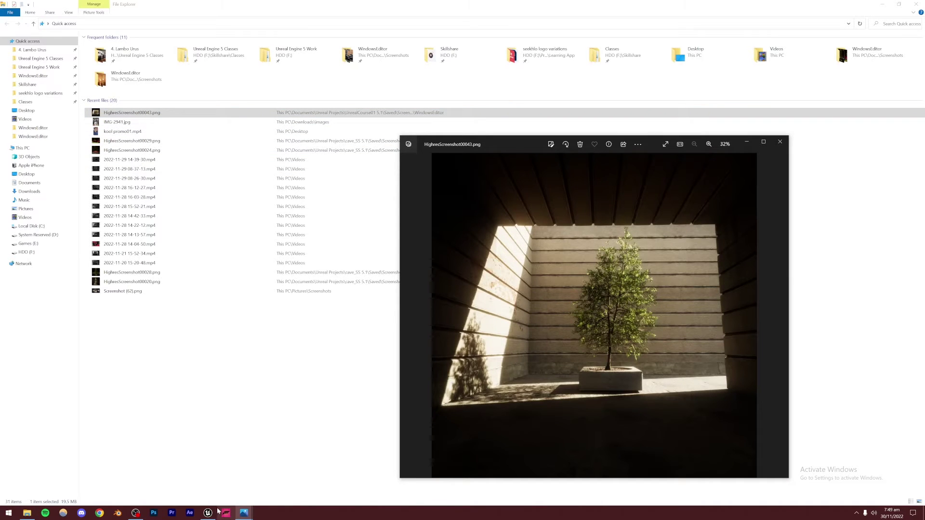
mouse_move(242, 514)
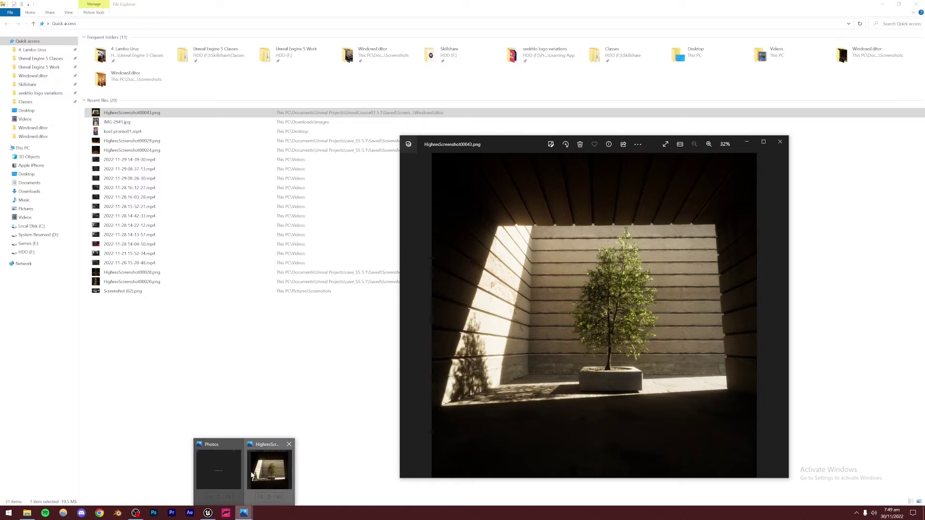
left_click(208, 515)
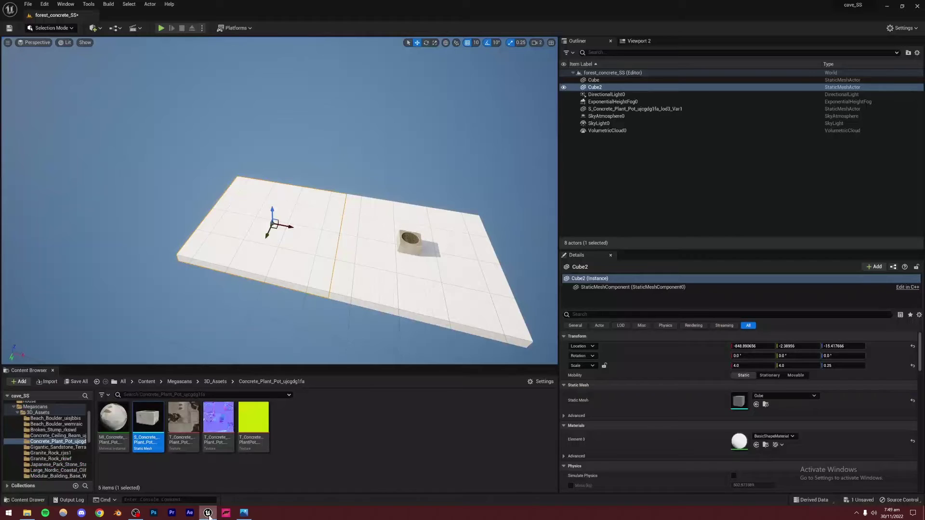
Duplicate the floor slab behind the pot along the Y axis, placing the copy edge to edge to form an L-shaped floor
right_click_drag(372, 208, 436, 239)
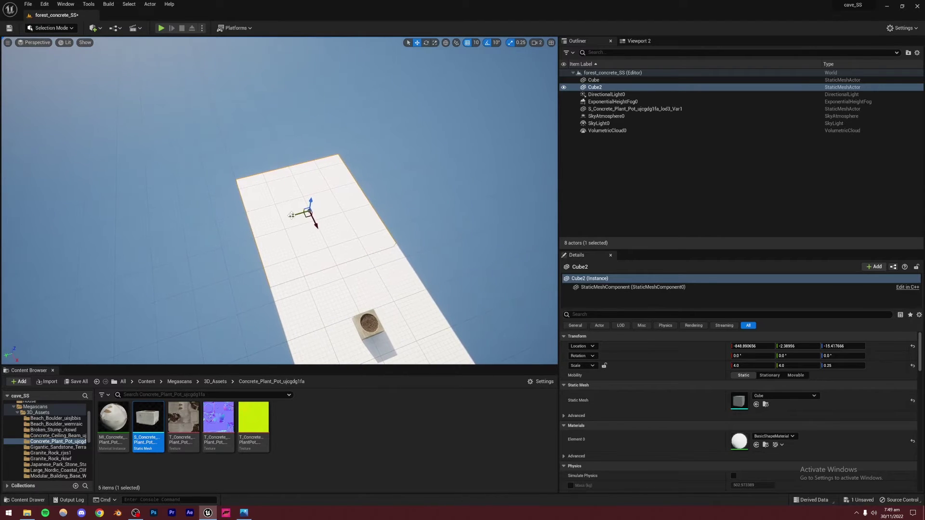
left_click_drag(292, 216, 403, 183, "alt")
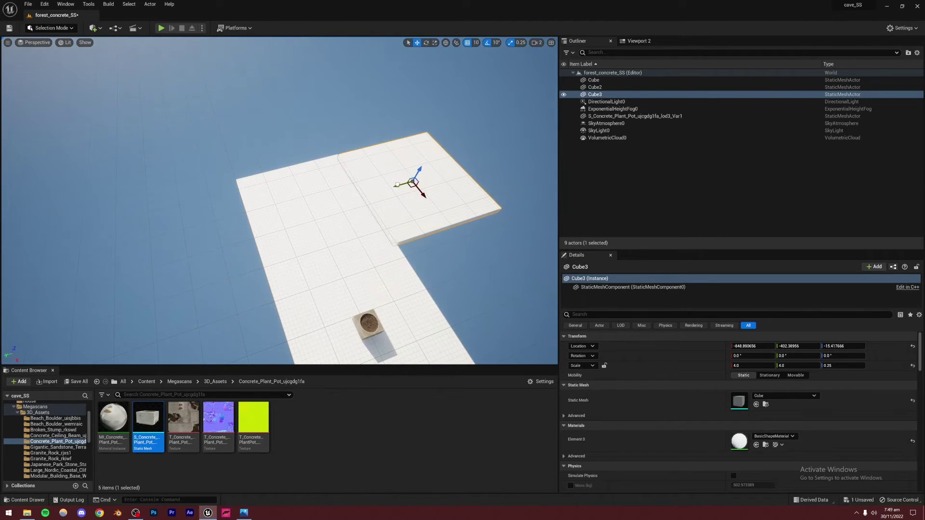
left_click(422, 264)
right_click_drag(422, 265, 496, 185)
right_click_drag(363, 241, 395, 266)
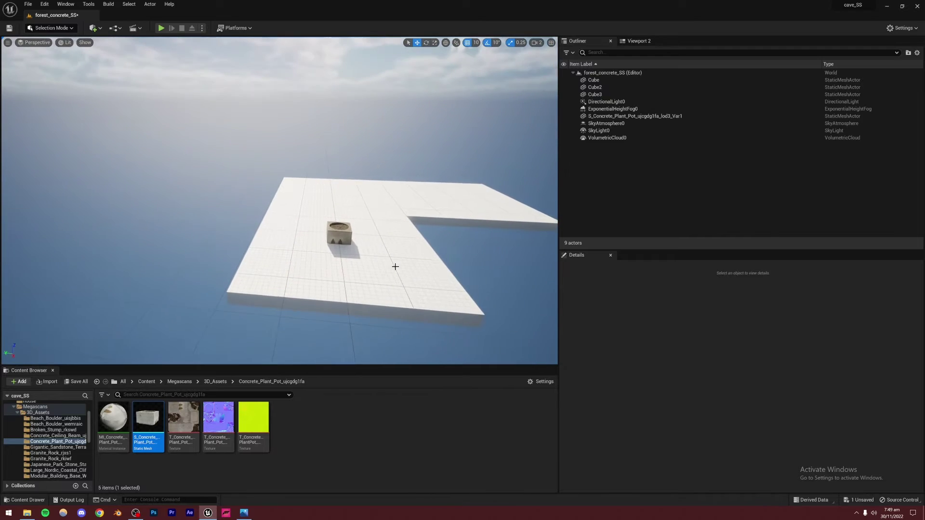
Duplicate the two in-line floor slabs, rotate the copies 90° about X, and stand them as a wall along the floor's long outer edge
left_click(367, 223)
left_click(369, 198, "ctrl")
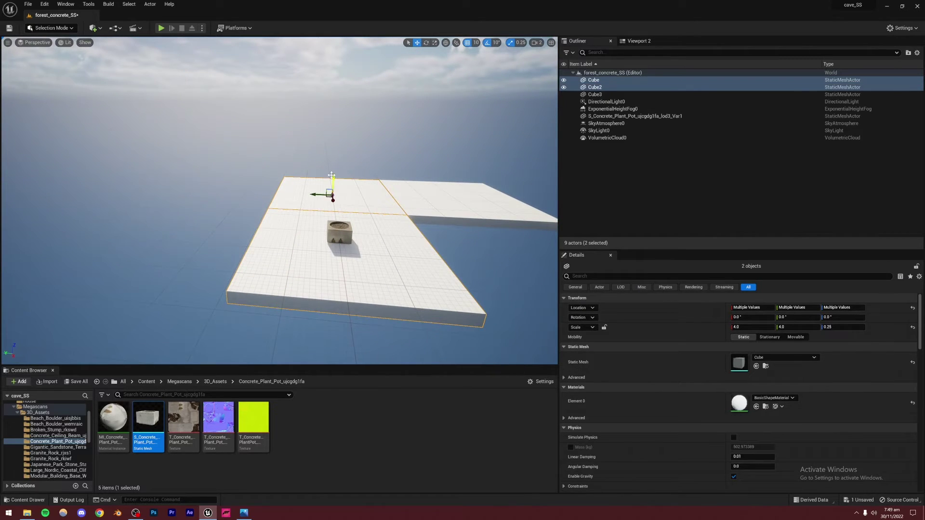
left_click_drag(331, 178, 259, 158, "alt")
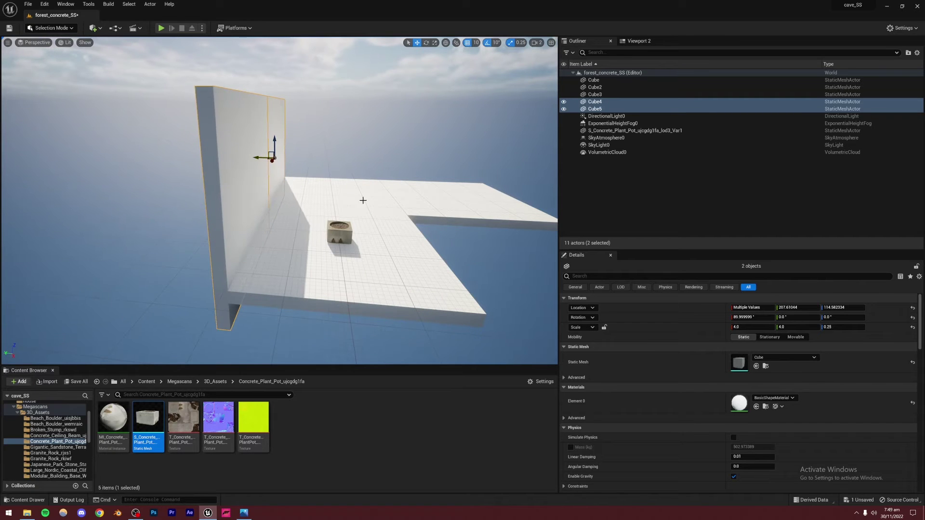
Duplicate the two-panel wall along the Y axis to about -212.39, onto the floor's opposite side
right_click_drag(364, 201, 297, 211)
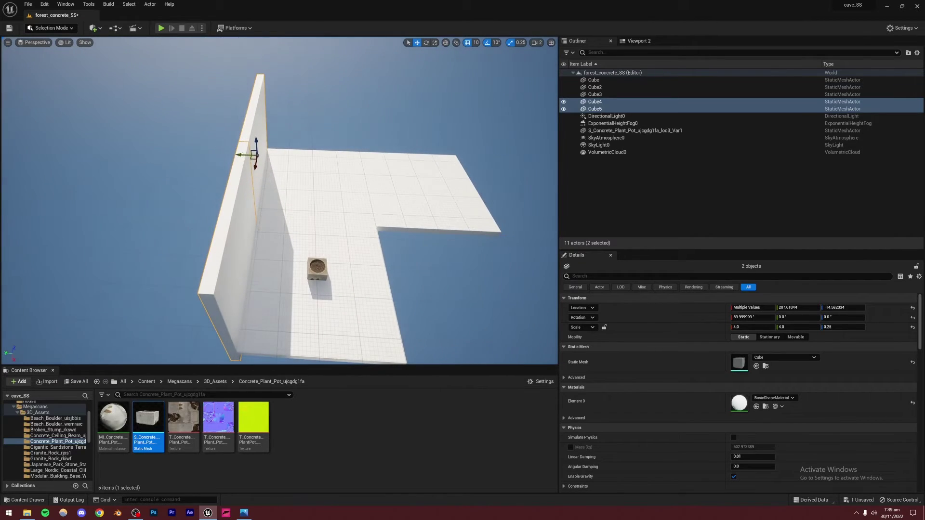
left_click_drag(248, 157, 368, 173, "alt")
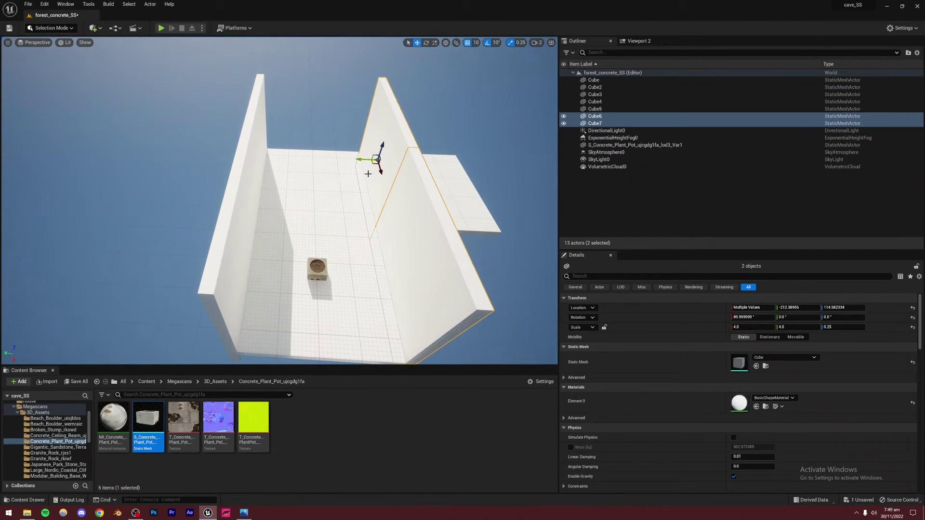
Try deleting the new wall's far panel in front of the side floor slab, and undo the deletion
left_click(412, 134)
key("Delete")
right_click_drag(406, 140, 341, 211)
key("ctrl+z")
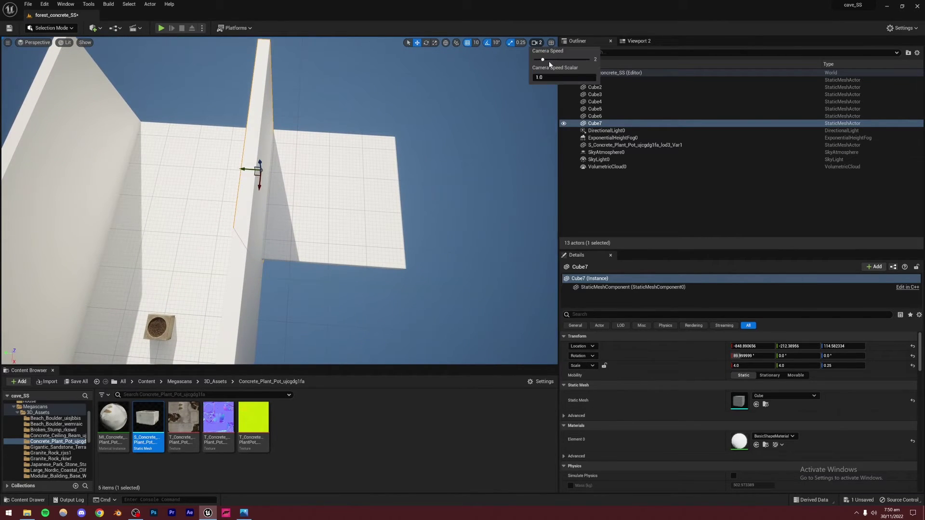
Rotate the far wall panel 90° about Z, align it with the side slab's near edge without grid snapping, and re-enable snapping
left_click(425, 43)
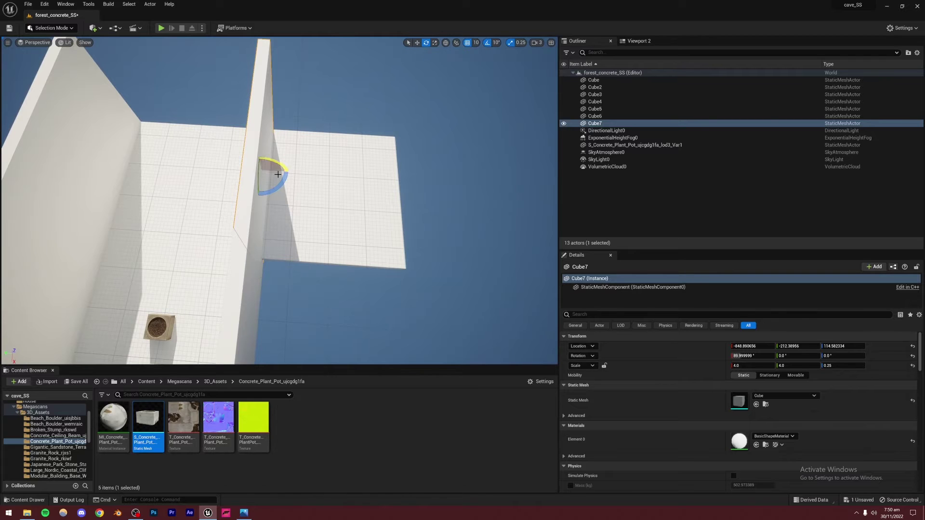
left_click_drag(281, 189, 333, 268)
right_click_drag(333, 267, 520, 231)
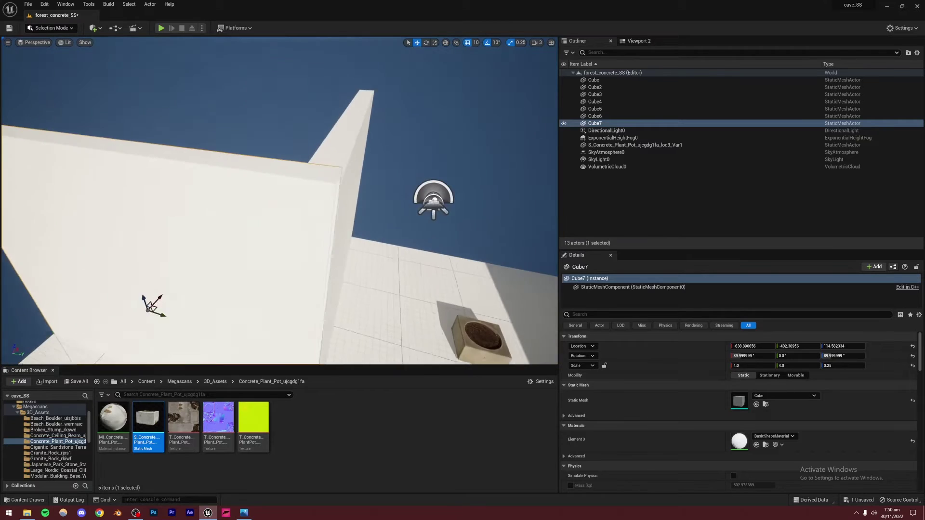
right_click_drag(284, 226, 233, 289)
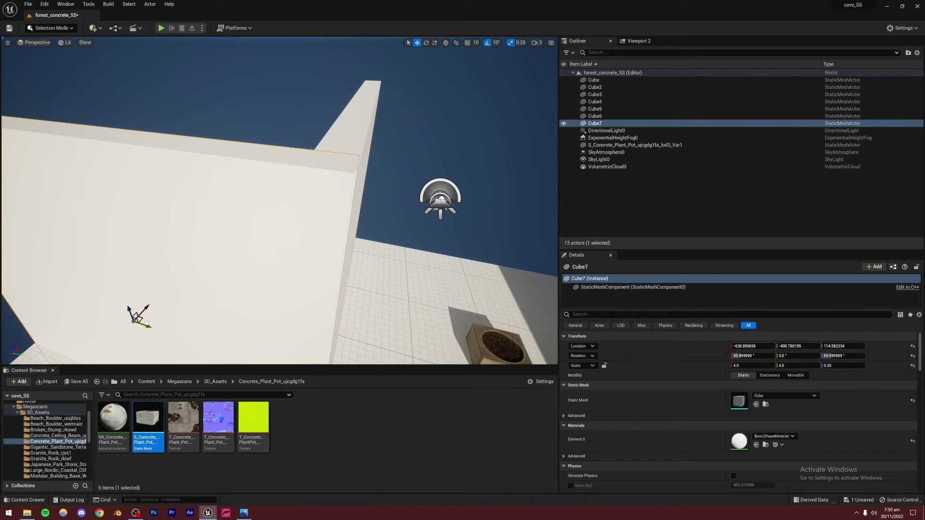
left_click(467, 42)
Duplicate the long two-panel wall, rotate the copy 90° about Z, and place it across the far end of the floor as the back wall
right_click_drag(364, 179, 453, 207)
left_click(342, 173)
left_click(288, 160, "shift")
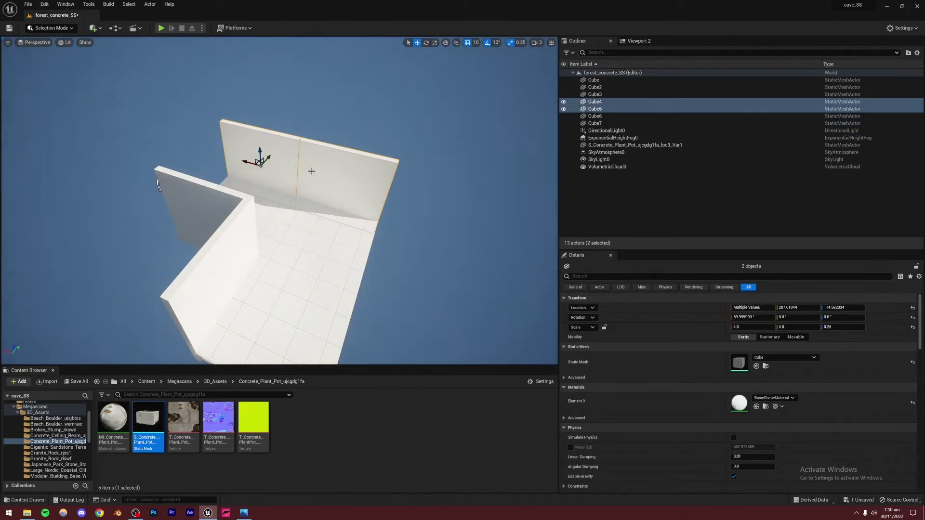
left_click_drag(252, 163, 505, 100, "alt")
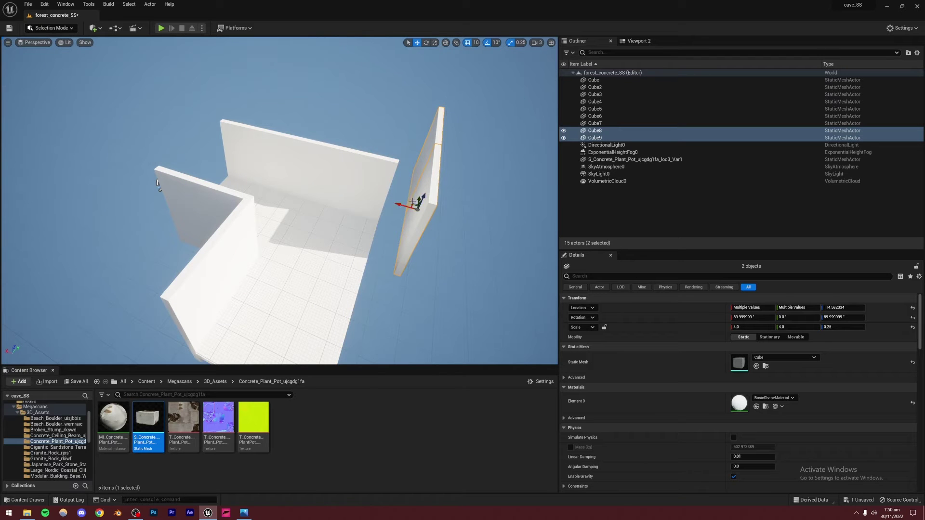
right_click_drag(405, 200, 534, 212)
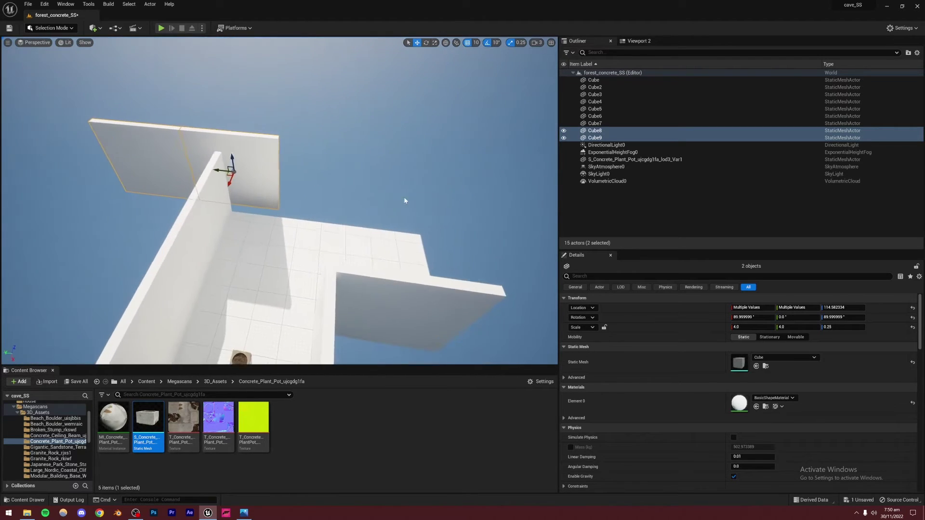
left_click_drag(231, 174, 371, 212)
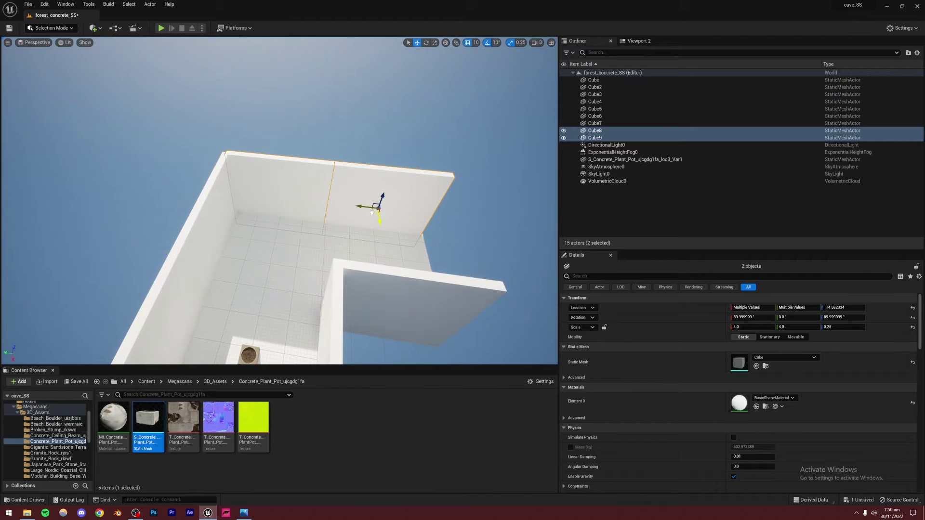
right_click_drag(280, 200, 538, 157)
right_click_drag(341, 127, 363, 248)
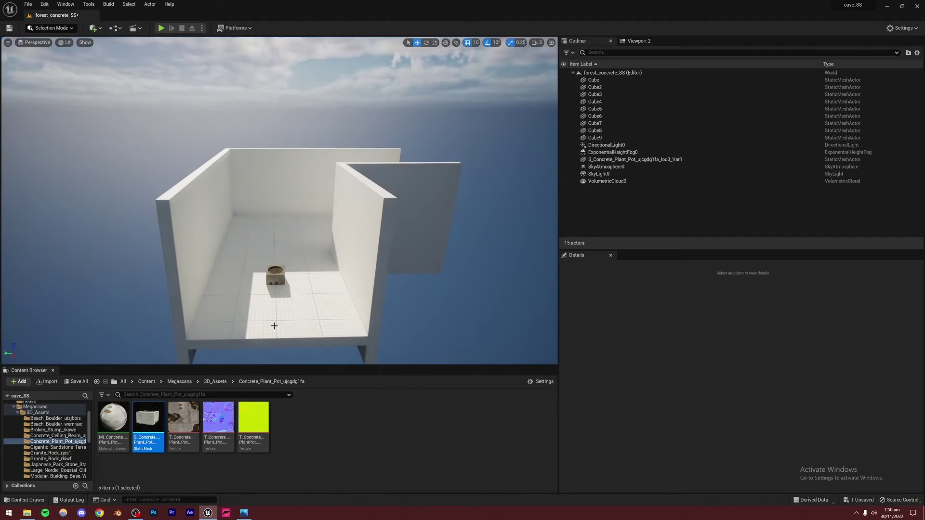
Duplicate the slab under the pot up to a Z of about 314.58 as a ceiling, and compare the room with the reference image
left_click(281, 297)
left_click_drag(274, 275, 258, 157, "alt")
key("w")
right_click_drag(259, 157, 254, 116)
key("s")
key("s")
right_click_drag(273, 280, 285, 281)
left_click(241, 515)
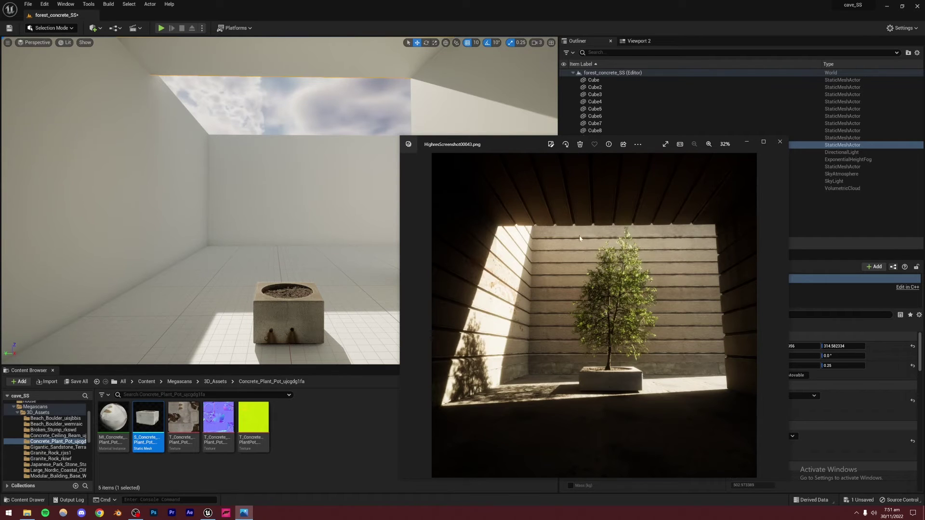
left_click(304, 113)
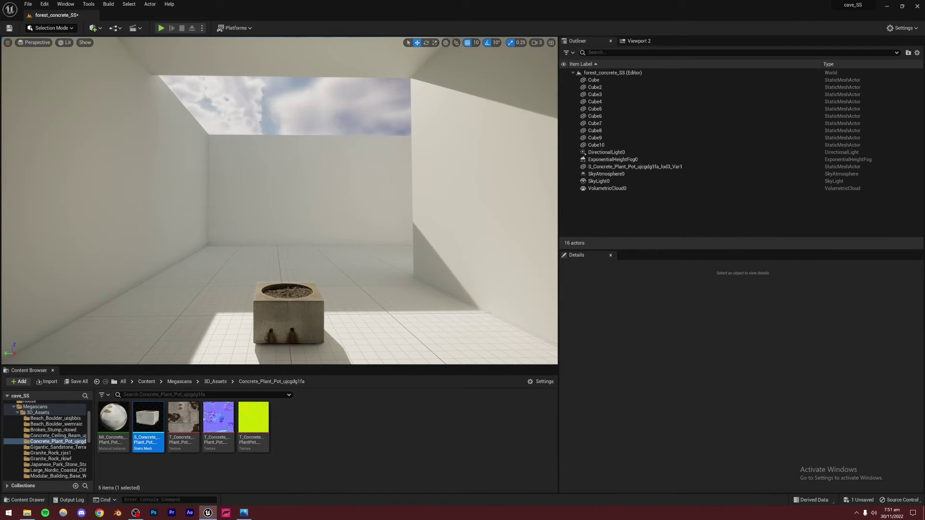
Duplicate the far side-wall panel and both back-wall panels up to a Z of about 514.58 to heighten the opening, and save the level
right_click_drag(280, 200, 233, 225)
left_click(260, 238)
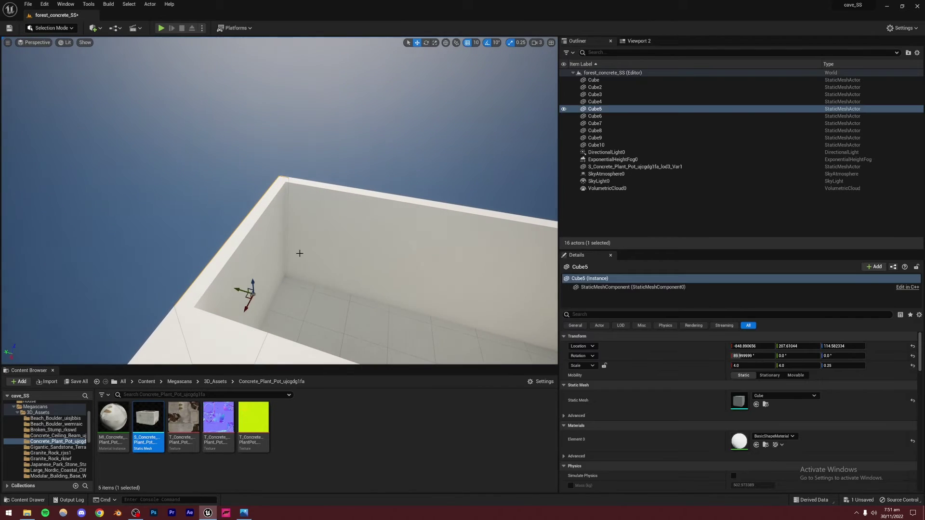
left_click(334, 233, "shift")
left_click(491, 259, "ctrl")
right_click_drag(491, 259, 387, 231)
left_click_drag(404, 207, 371, 77, "alt")
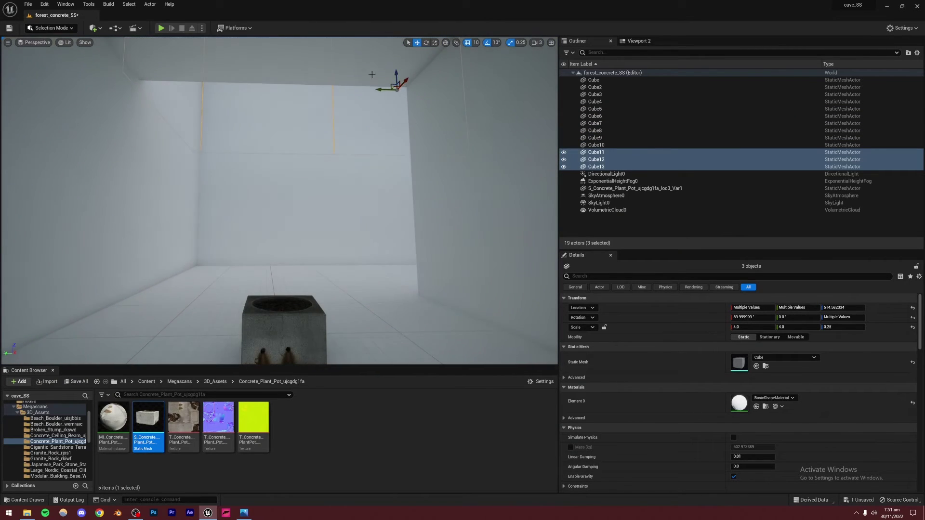
left_click(331, 233)
mouse_move(330, 233)
right_mouse_down()
mouse_move(330, 253)
mouse_move(398, 216)
mouse_move(337, 236)
right_mouse_up()
left_click(398, 217)
key("ctrl+s")
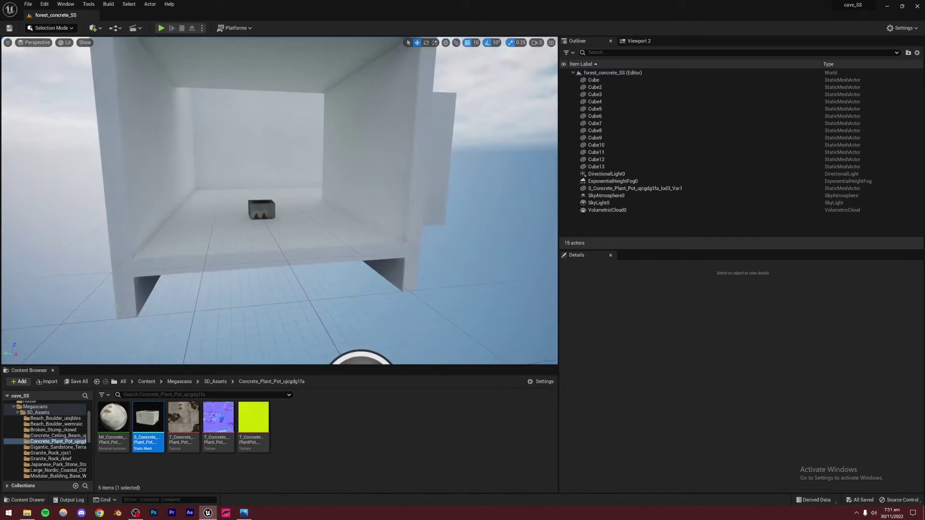
Select DirectionalLight0 and move it along the X axis to -640
key("w")
right_click_drag(452, 136, 416, 105)
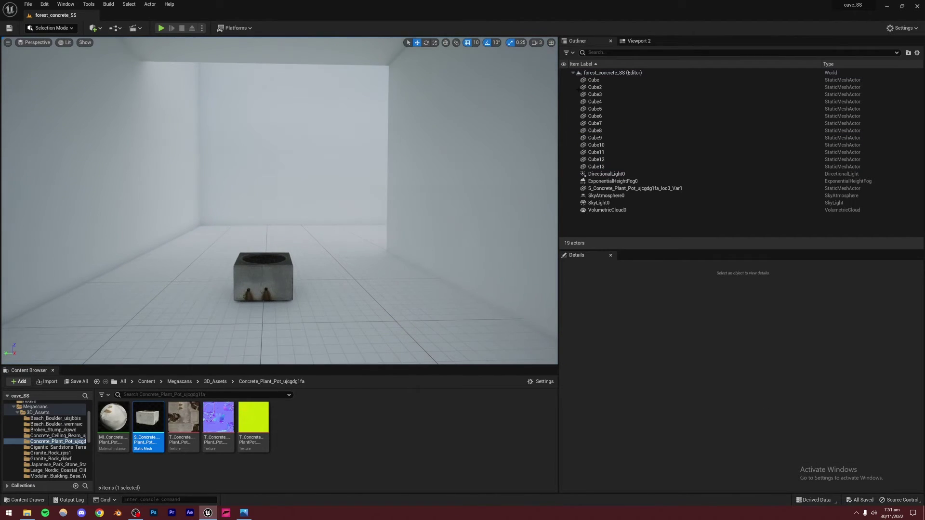
left_click(606, 176)
right_click_drag(434, 193, 501, 227)
key("s")
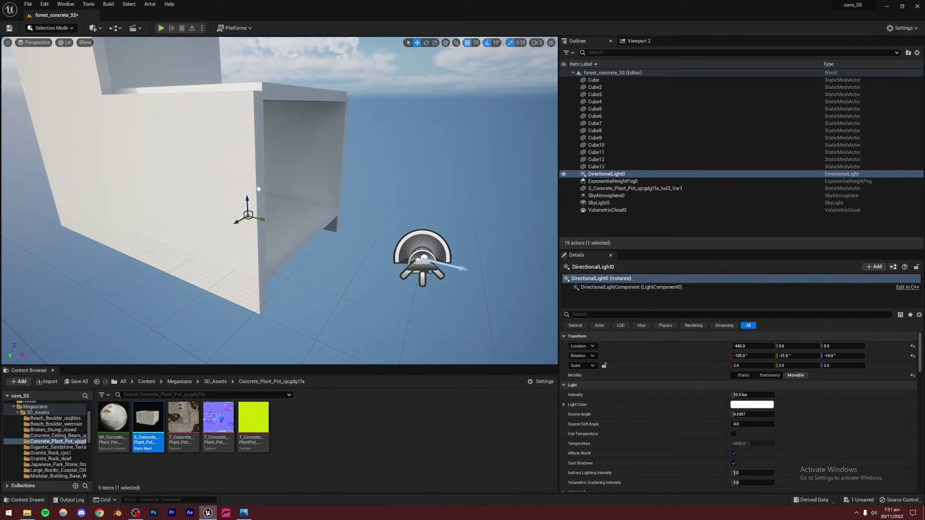
left_click_drag(205, 175, 202, 174)
Frame the room facing the pot, rotate the directional light to a Z rotation of about 86°, and compare the lighting with the reference image
key("w")
right_click_drag(311, 217, 202, 185)
key("d")
key("d")
key("q")
key("a")
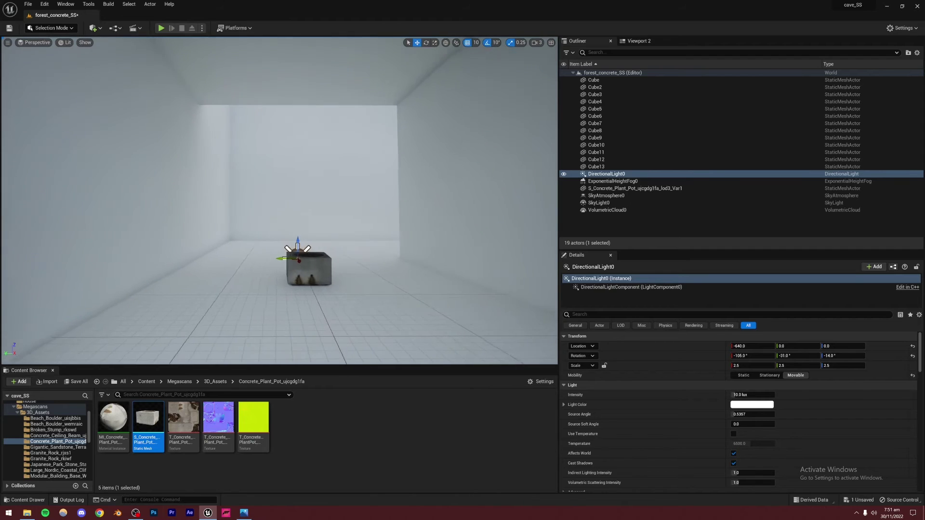
key("d")
key("d")
key("a")
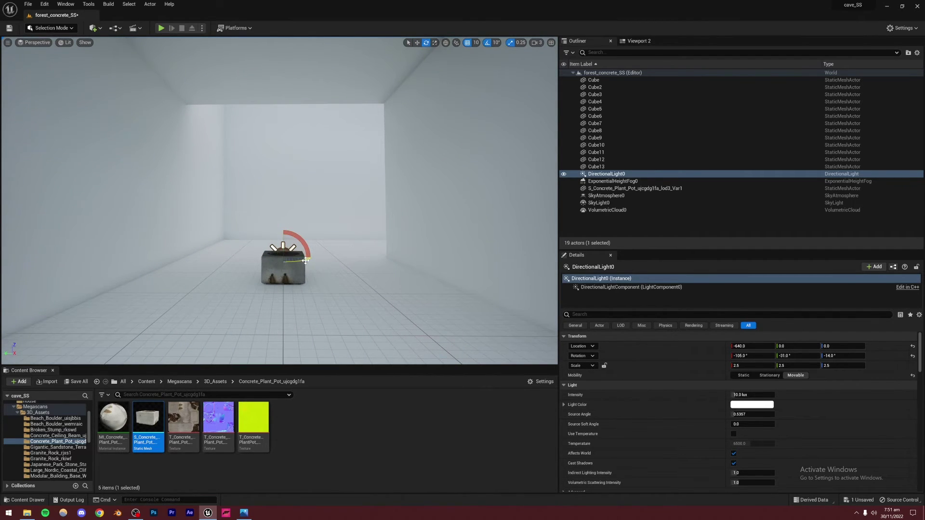
left_click_drag(306, 260, 248, 259)
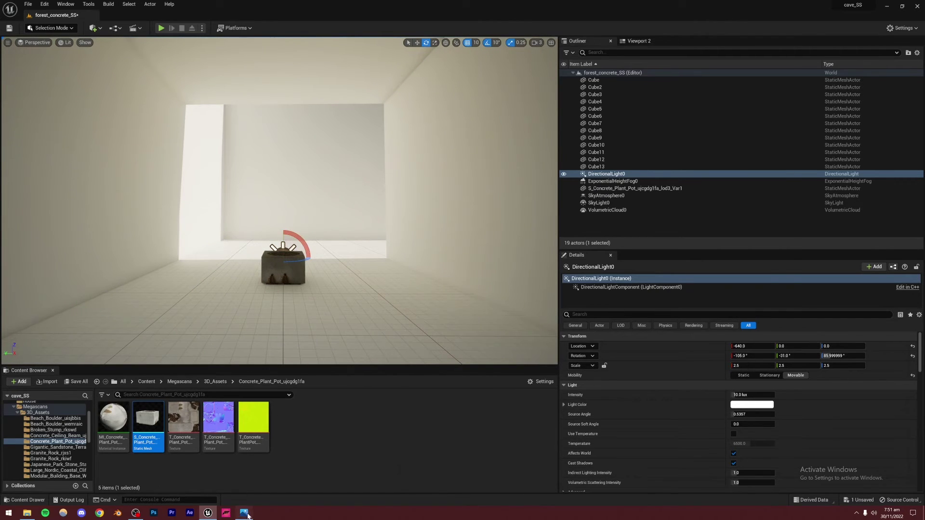
left_click(246, 514)
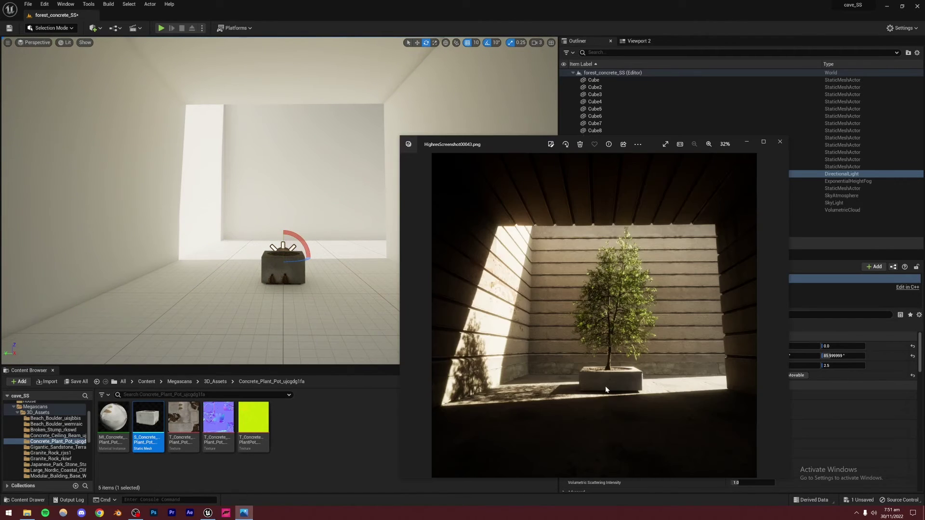
left_click(308, 239)
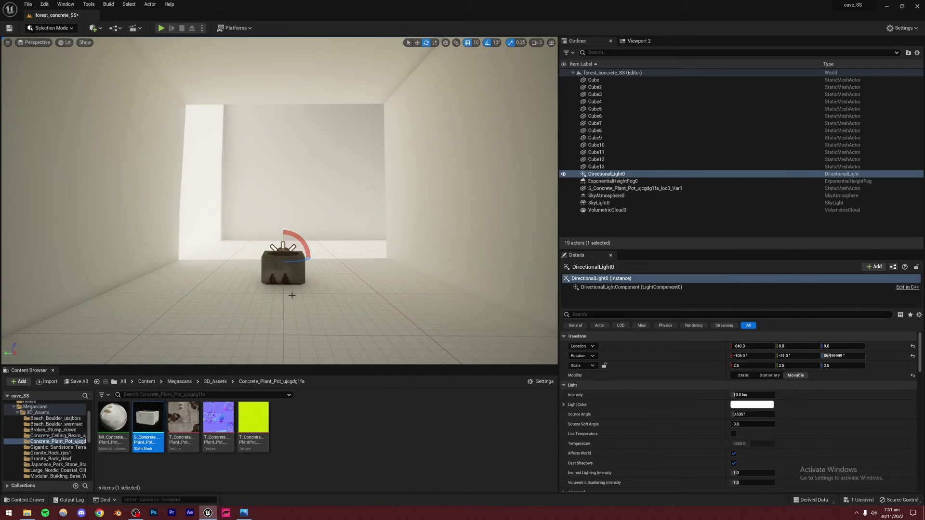
Fine-tune the directional light to a Z rotation of about 73.3° without rotation snapping, checking the sunlit wall against the reference image
left_click(606, 175)
mouse_move(293, 263)
left_mouse_down()
mouse_move(308, 263)
mouse_move(286, 262)
left_mouse_up()
left_click(244, 513)
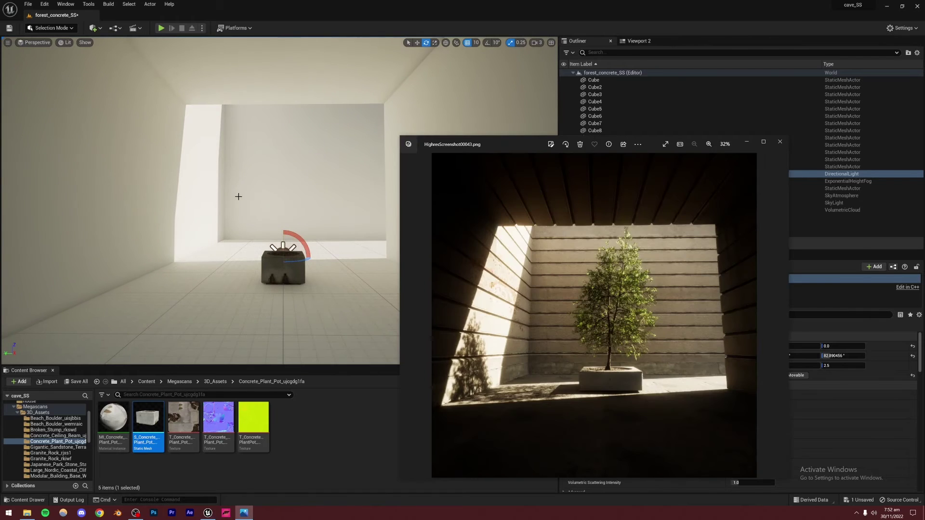
left_click_drag(288, 264, 274, 264)
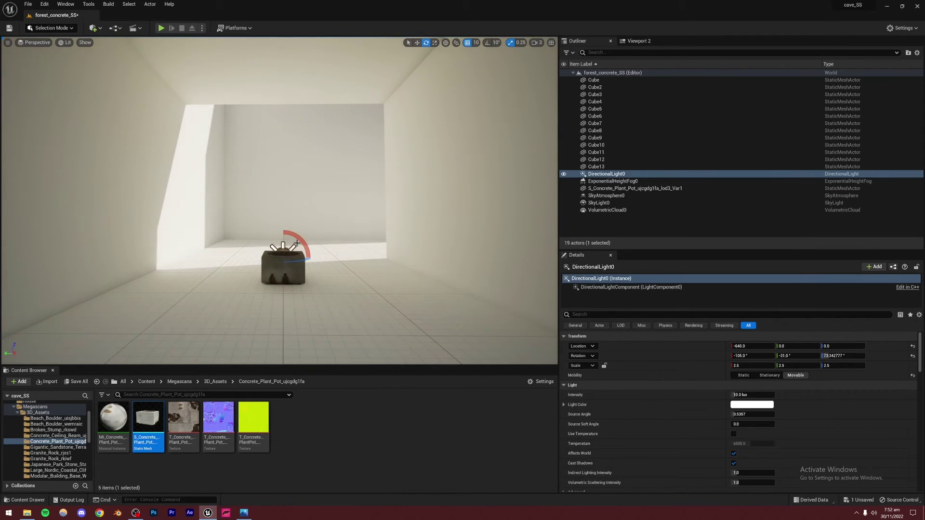
left_click(244, 513)
left_click(314, 437)
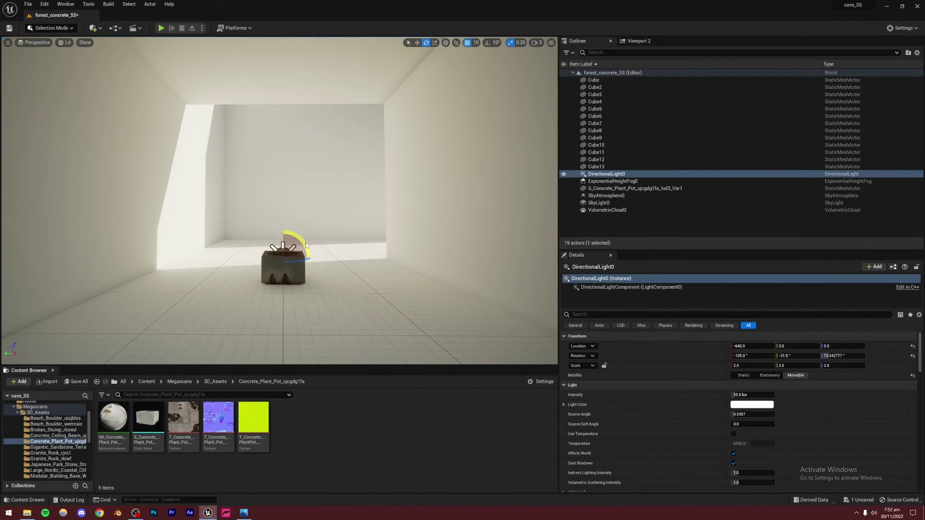
left_click_drag(299, 239, 450, 270)
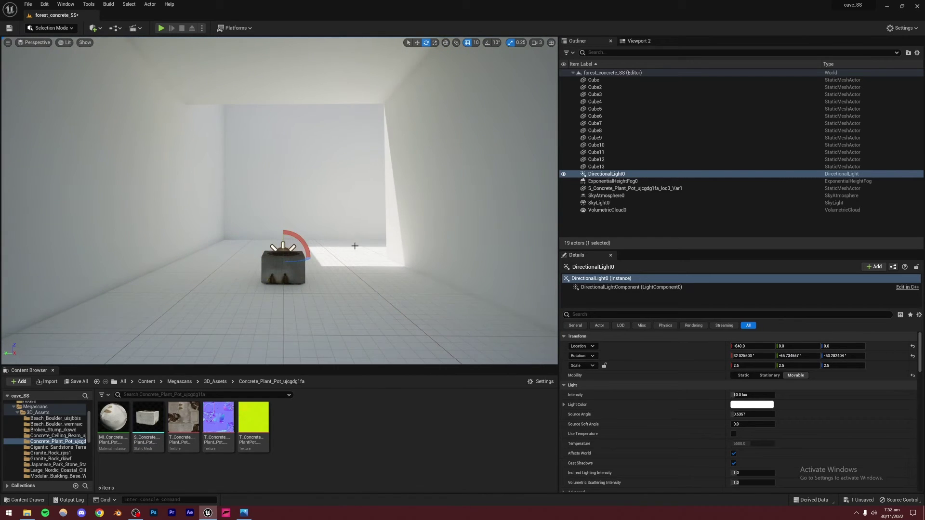
right_click_drag(328, 257, 356, 241)
key("Escape")
key("ctrl+z")
key("ctrl+z")
Select the concrete plant pot and move it along the X axis to -750
left_click(372, 212)
right_click_drag(272, 241, 330, 120)
left_click(272, 245)
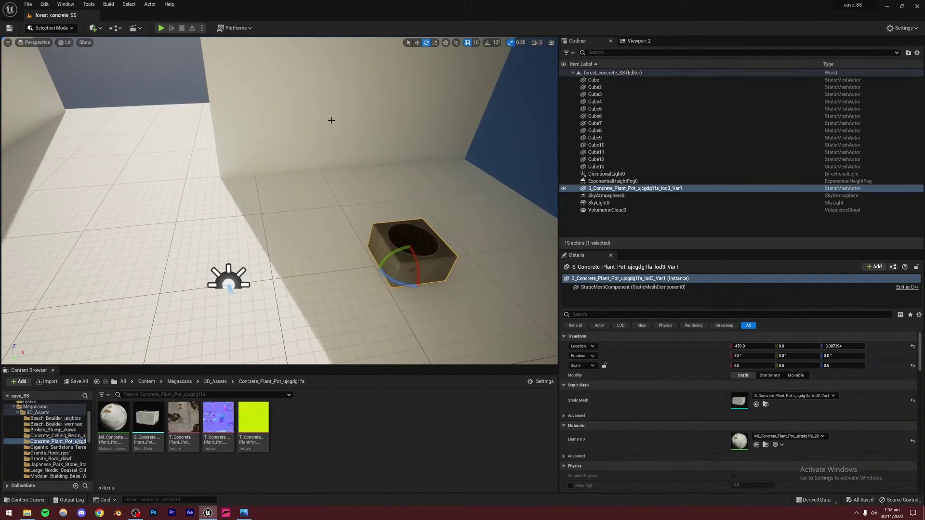
left_click(416, 42)
right_click_drag(408, 265, 418, 226)
left_click_drag(418, 226, 161, 256)
right_click_drag(162, 256, 67, 261)
key("s")
Move the plant pot deeper into the courtyard to X -830 and Y -10
right_click_drag(222, 221, 241, 237)
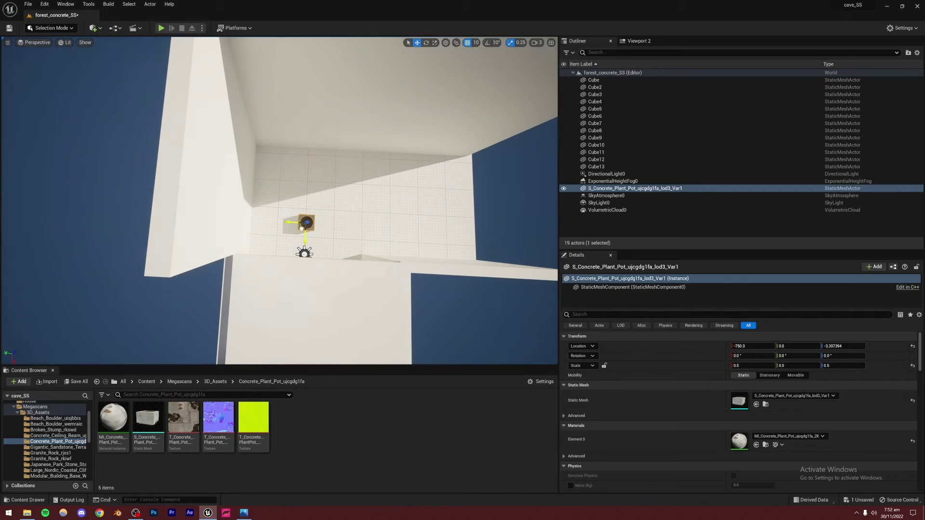
right_click_drag(304, 207, 334, 224)
key("w")
key("w")
right_click_drag(263, 176, 268, 86)
key("f")
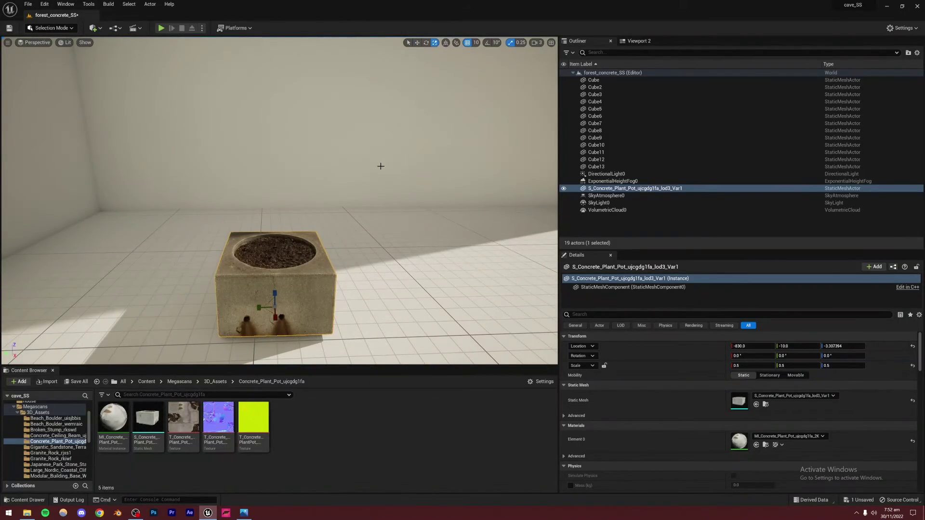
Scale the plant pot to 1.0 on both the X and Y axes
key("s")
right_click_drag(381, 166, 375, 184)
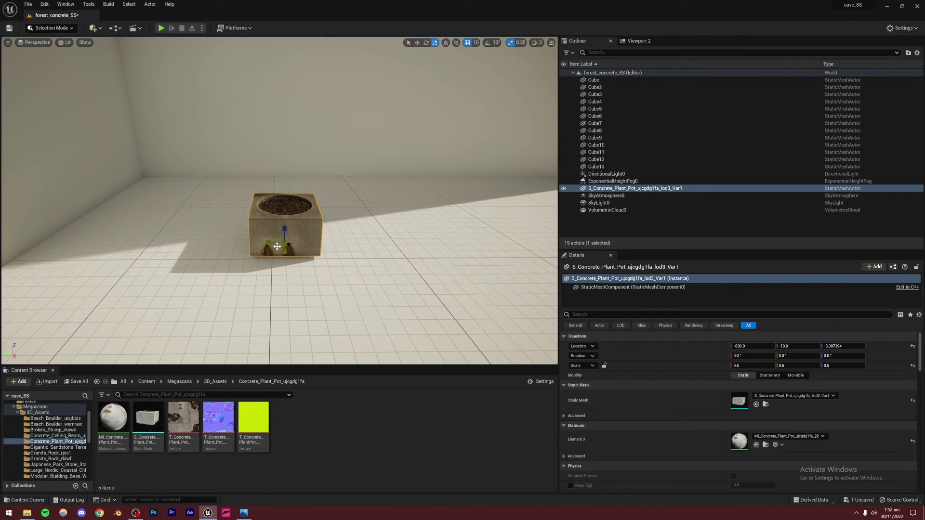
left_click_drag(277, 246, 258, 259)
key("s")
right_click_drag(258, 259, 308, 253)
key("s")
key("w")
key("w")
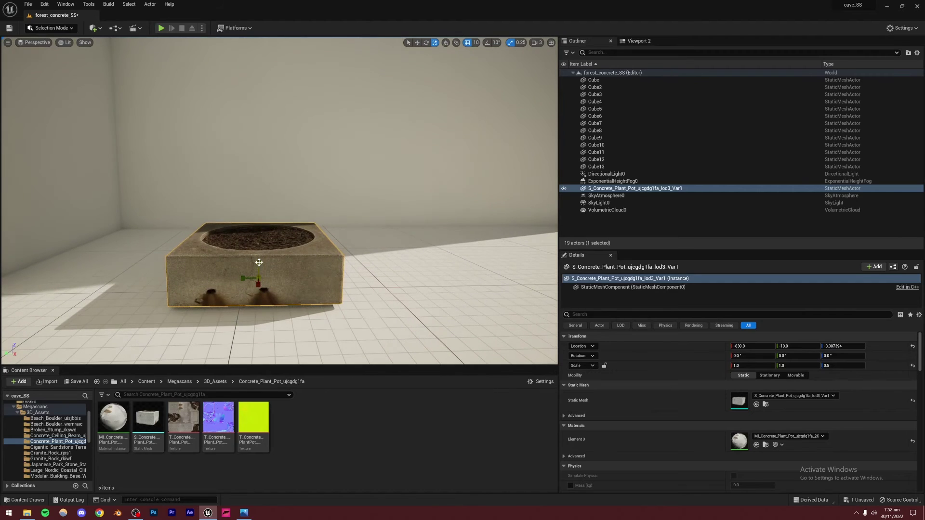
Turn off scale snapping, adjust the plant pot's height scale, and save the level
mouse_move(259, 262)
left_mouse_down()
mouse_move(258, 241)
mouse_move(259, 263)
mouse_move(259, 245)
mouse_move(259, 254)
left_mouse_up()
left_click(508, 42)
left_click(369, 275)
key("s")
mouse_move(369, 275)
right_mouse_down()
mouse_move(385, 274)
mouse_move(367, 264)
right_mouse_up()
left_click(484, 256)
scroll(483, 255, "up", 15)
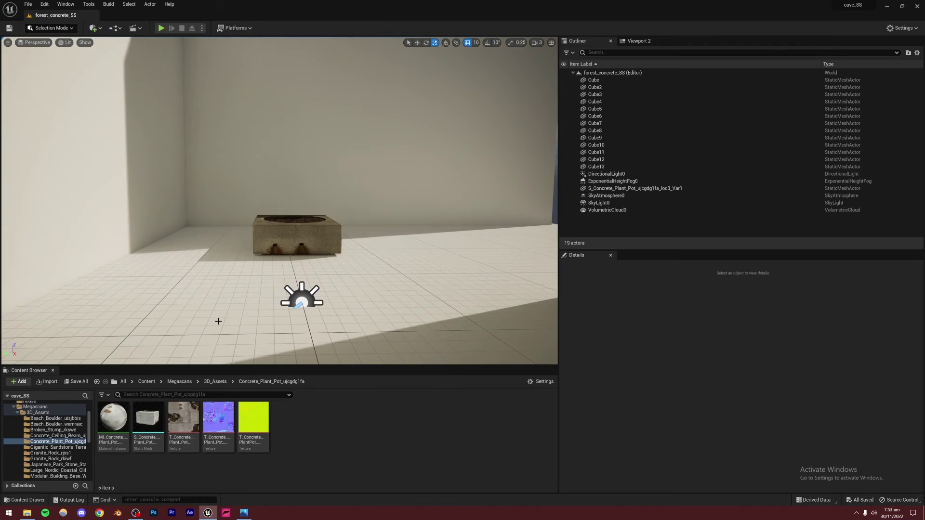
Switch to the Epic Games Launcher and search the Marketplace for "megascans trees"
key("super")
scroll(56, 393, "down", 5)
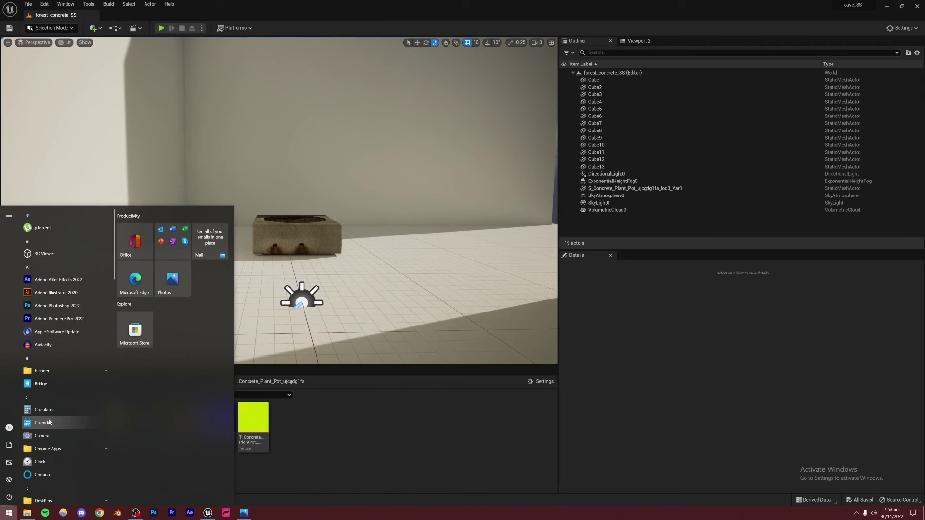
left_click(59, 360)
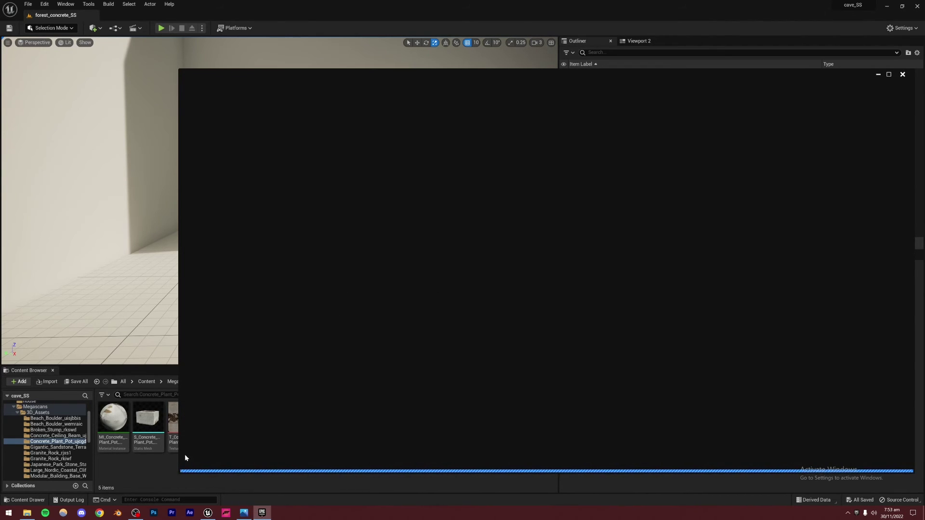
left_click(352, 90)
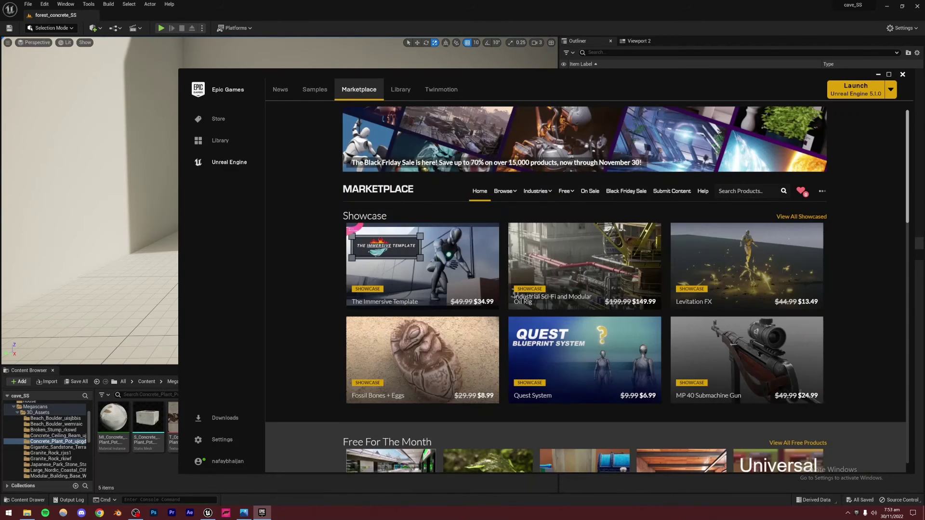
type("megascans t")
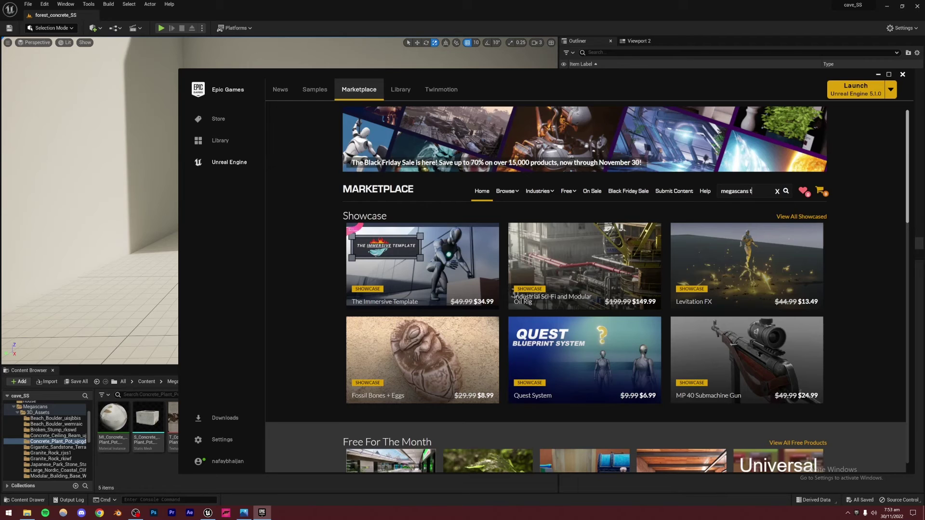
type("rees")
key("Return")
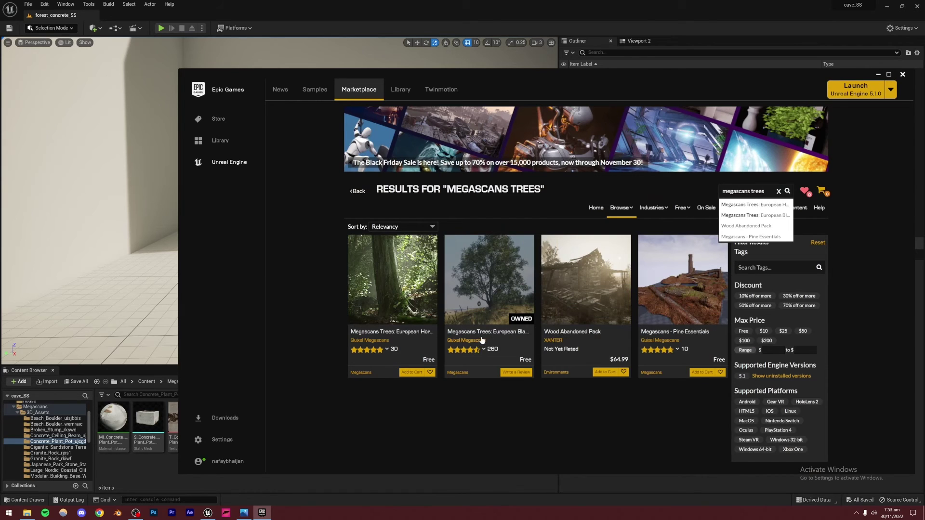
Open the European Black Alder listing, view its project selection without adding, and look into Unreal Engine's BlackAlder folder
left_click(480, 297)
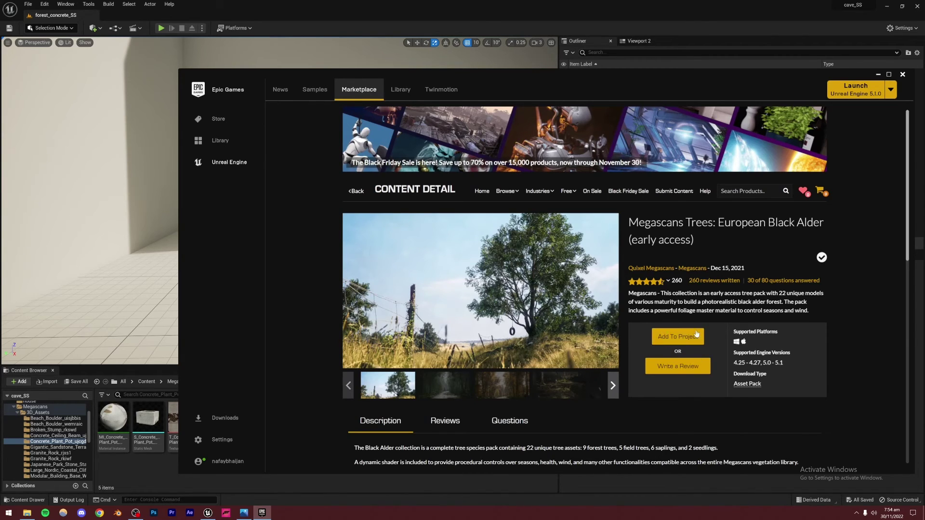
left_click(676, 337)
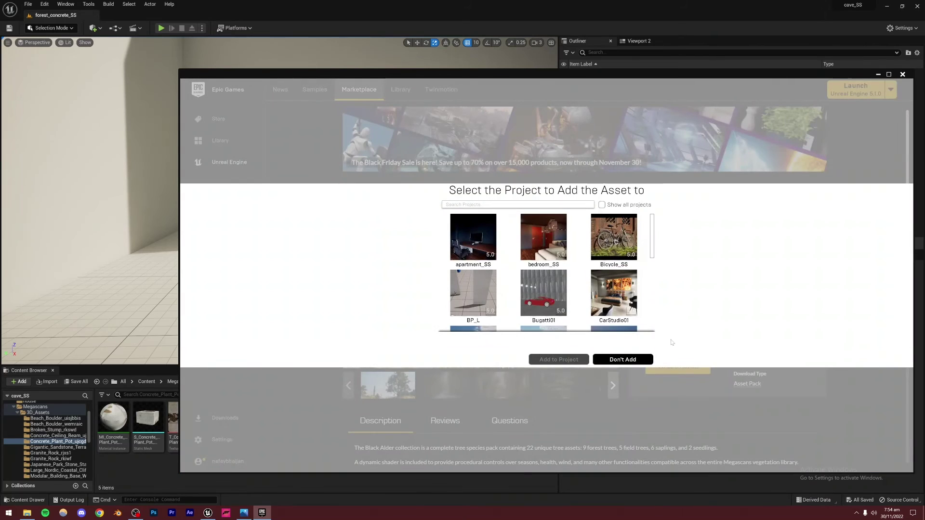
scroll(455, 292, "down", 1)
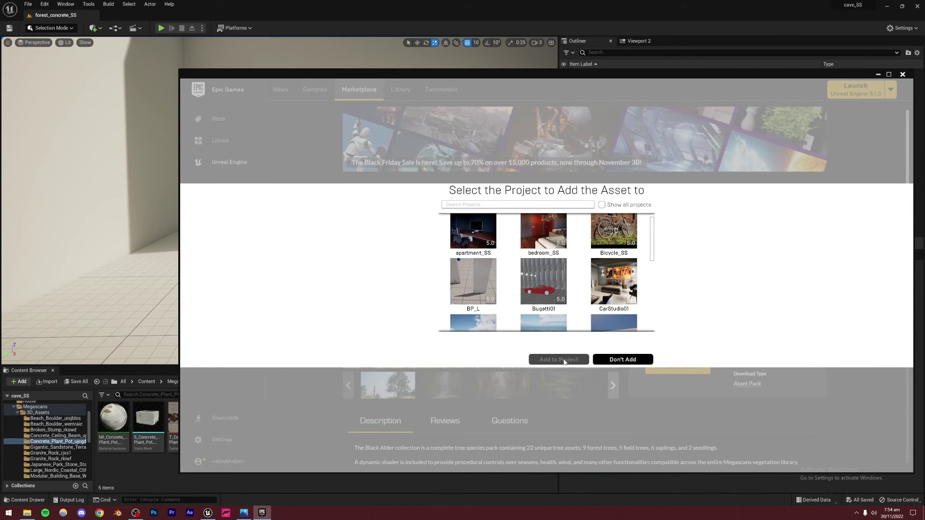
left_click(605, 360)
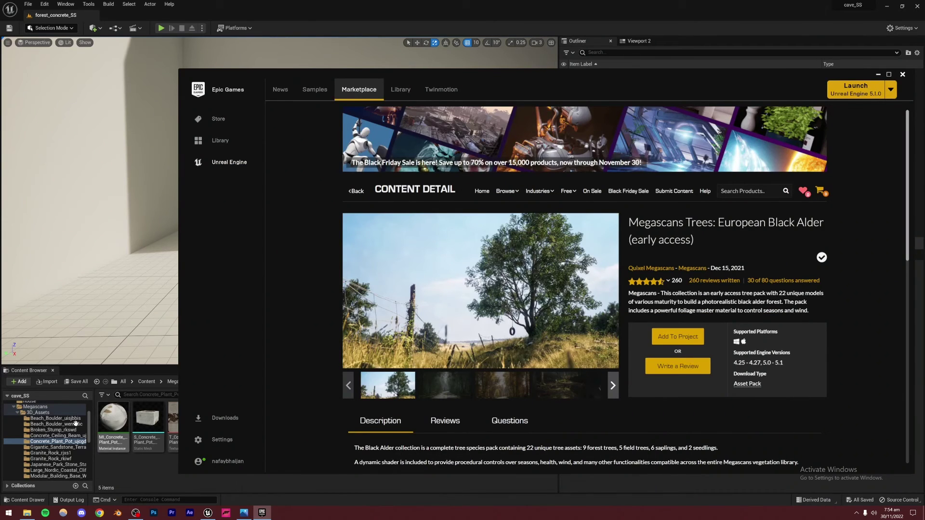
scroll(63, 429, "up", 3)
left_click(38, 423)
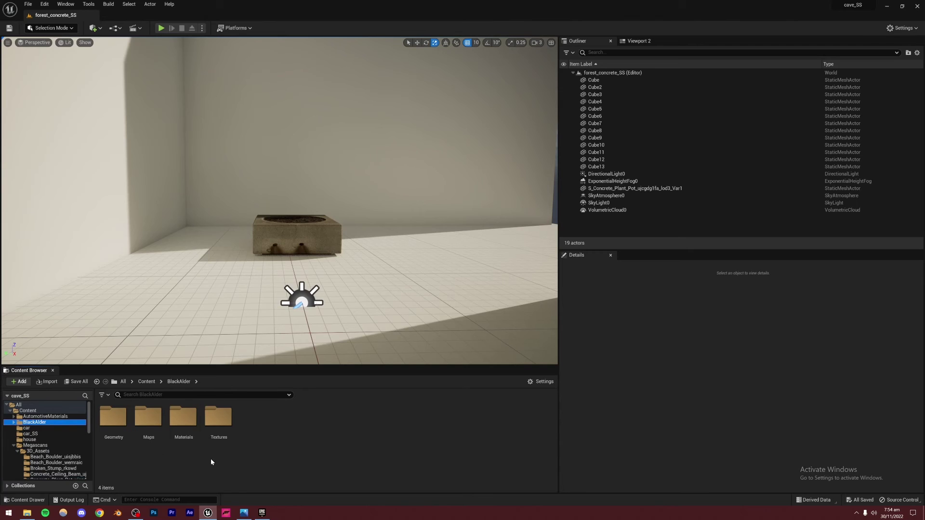
Return to the Epic Games Launcher, examine the gallery images of Megascans Trees: European Hornbeam, and close the launcher
left_click(261, 514)
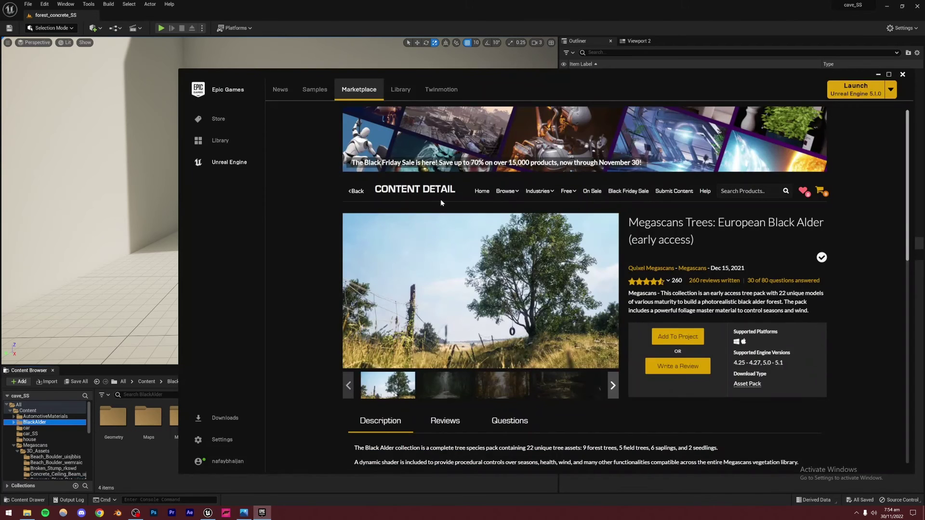
left_click(358, 193)
left_click(395, 309)
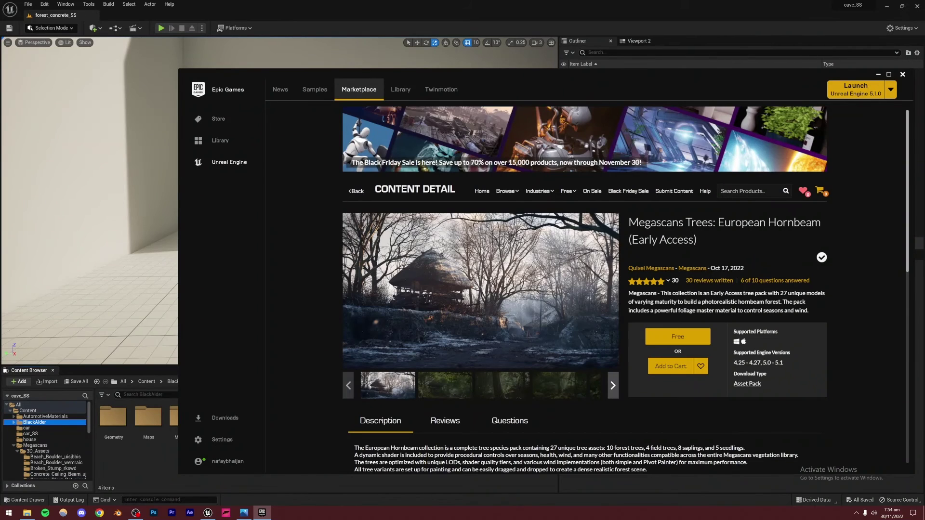
left_click(440, 384)
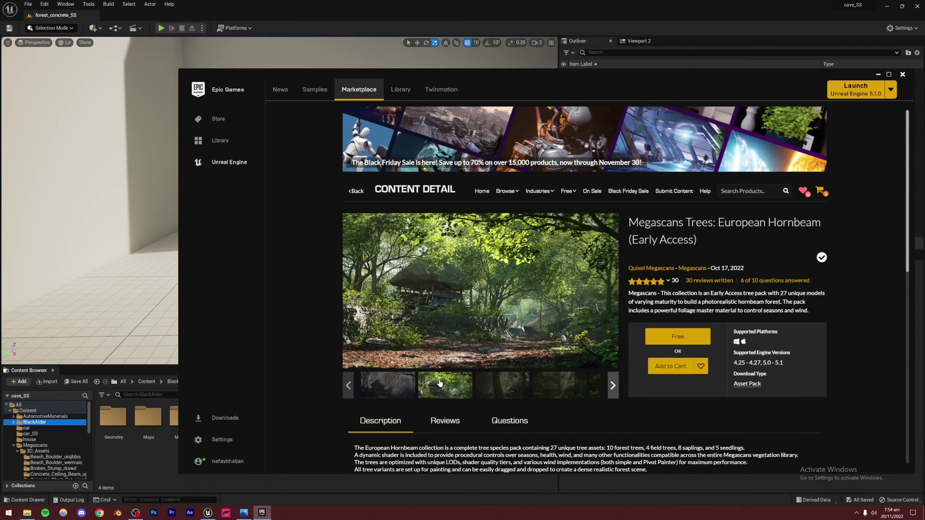
left_click(504, 385)
left_click(547, 387)
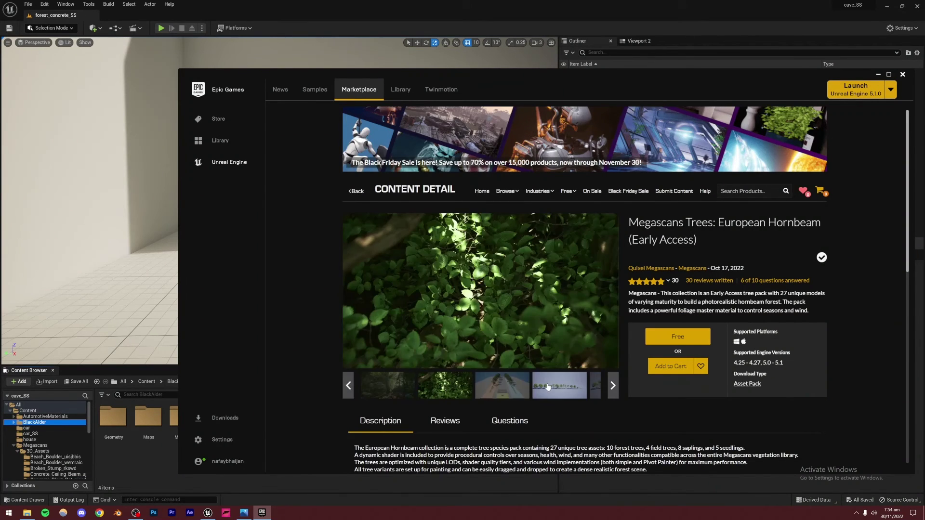
left_click(558, 386)
left_click(491, 392)
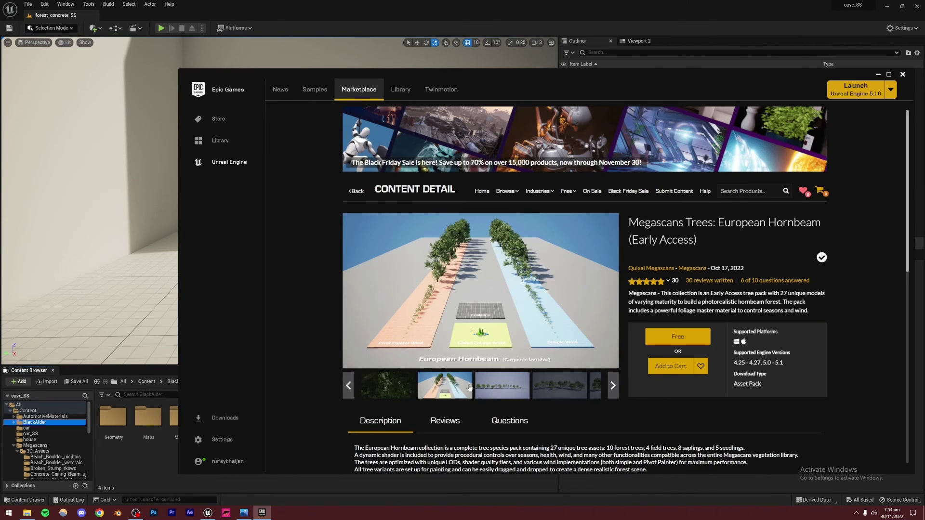
left_click(444, 386)
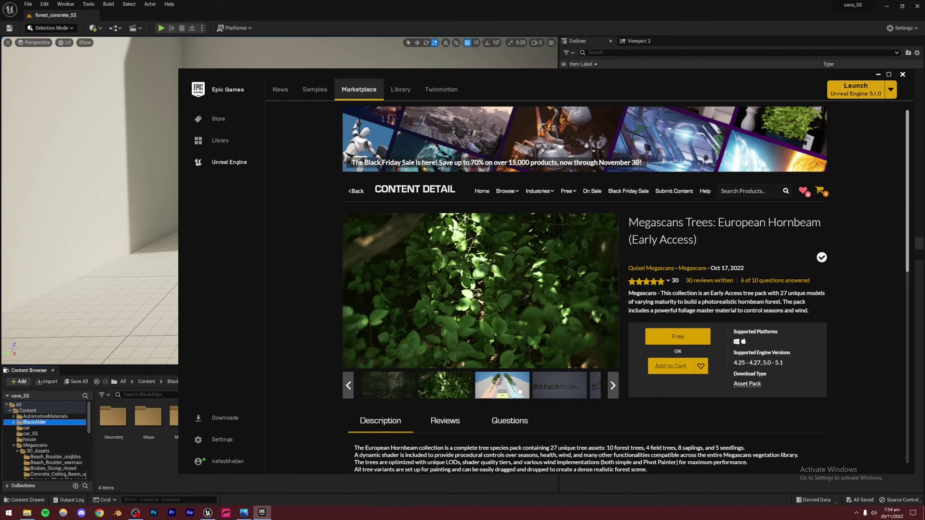
left_click(501, 389)
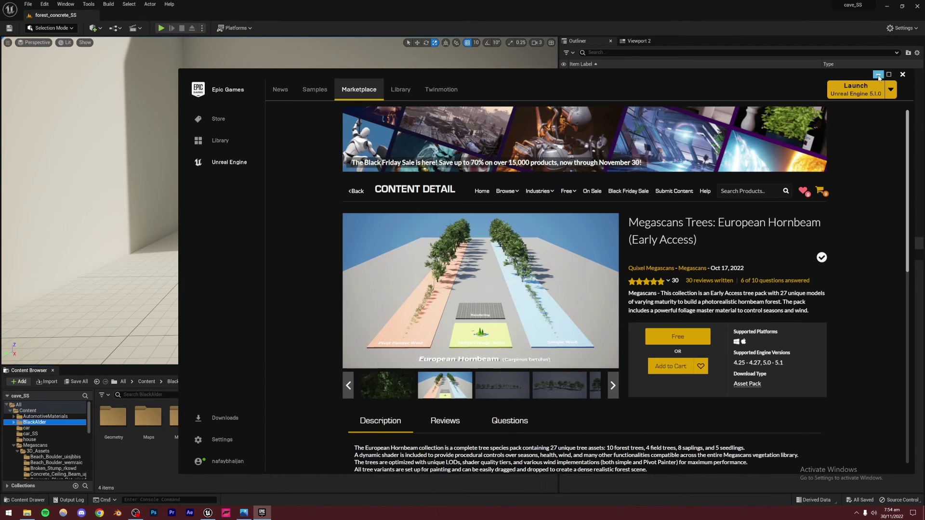
left_click(902, 75)
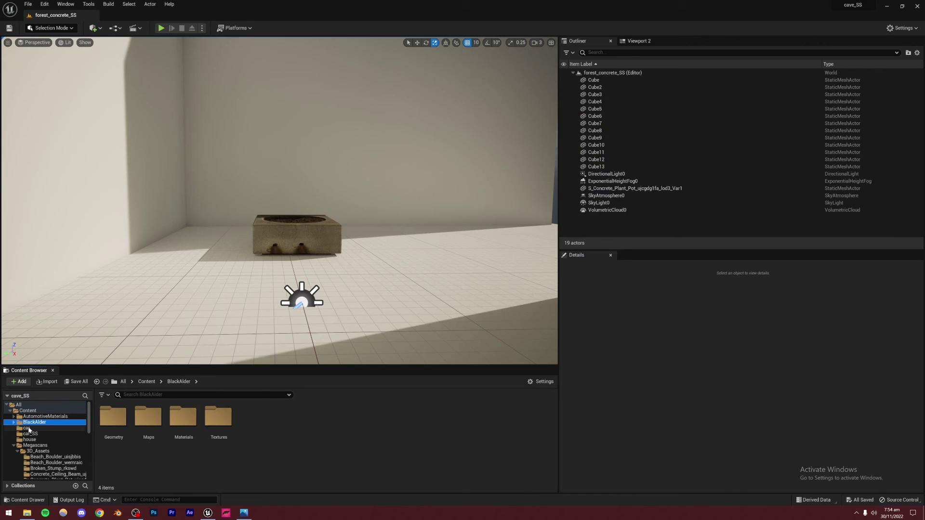
Place SM_BlackAlder_Field_04_PP from the BlackAlder PivotPainter geometry folder into the plant pot
left_click(13, 422)
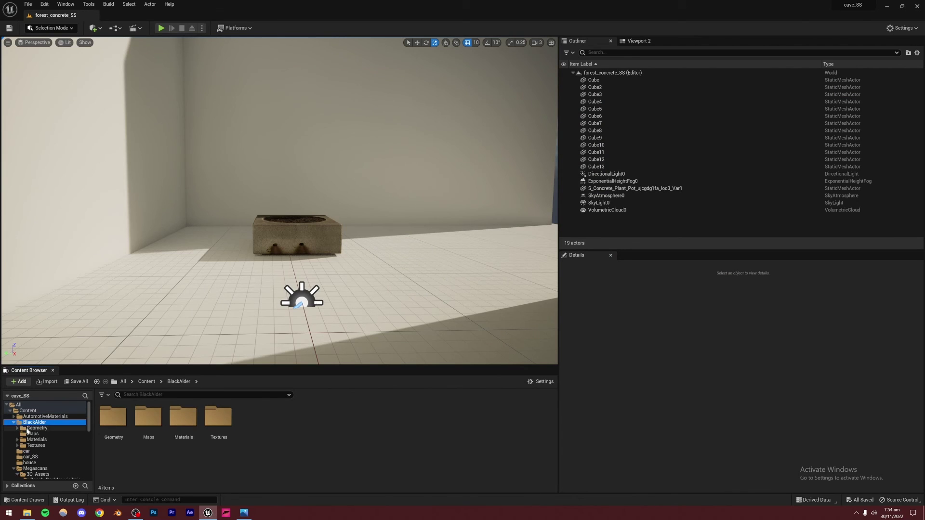
left_click(38, 434)
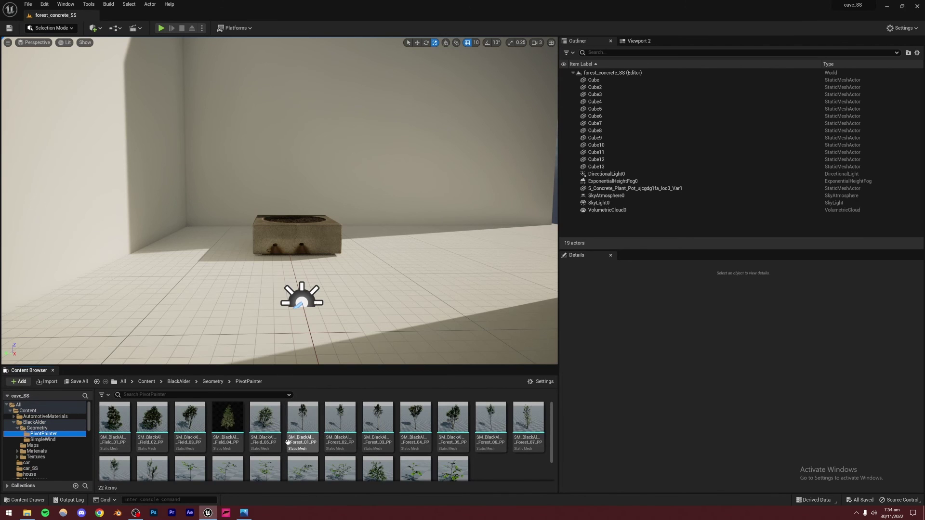
left_click_drag(225, 419, 298, 220)
mouse_move(297, 220)
right_mouse_down()
mouse_move(279, 183)
mouse_move(270, 116)
mouse_move(308, 231)
right_mouse_up()
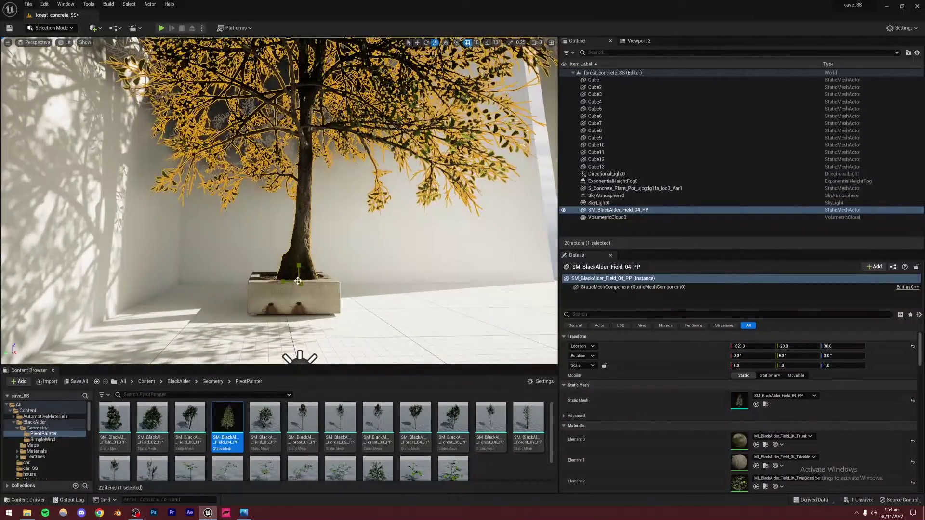
Scale the black alder tree uniformly to about 0.268 and compare it with the reference image
left_click_drag(299, 282, 263, 309)
left_click(377, 327)
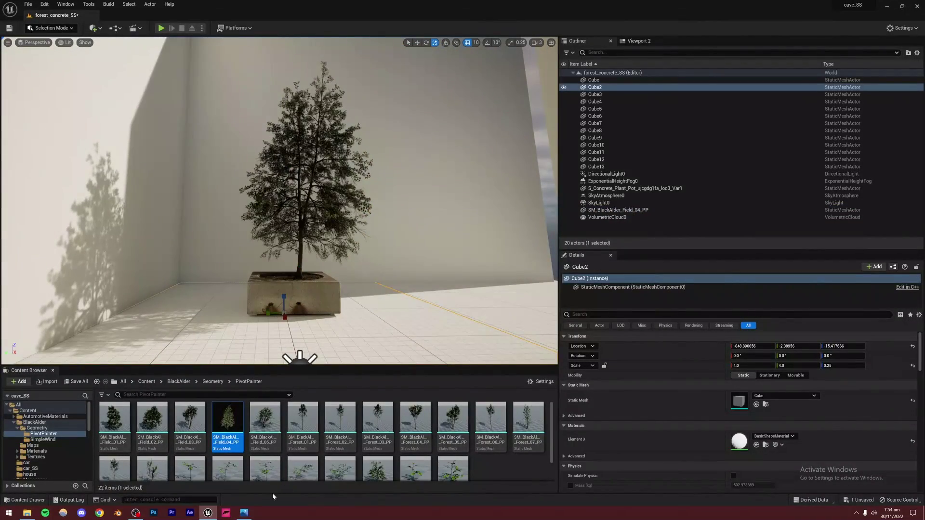
left_click(245, 514)
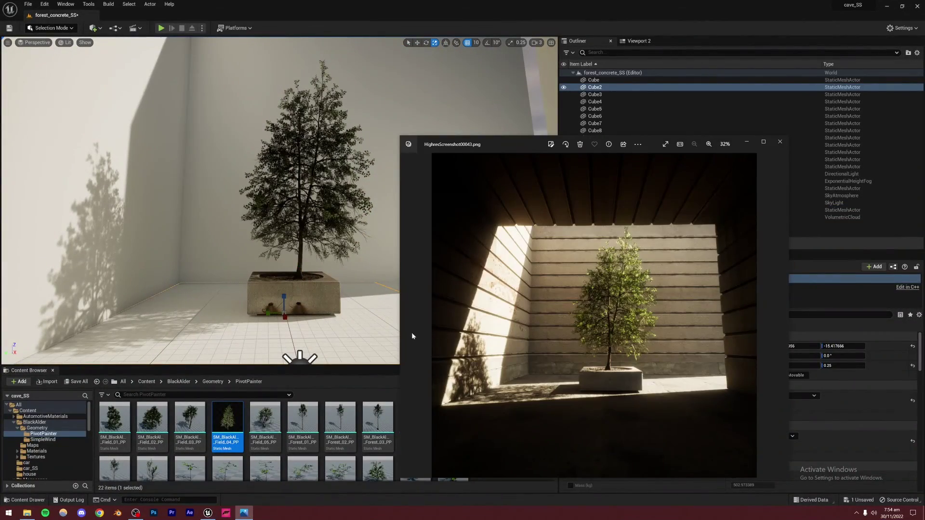
left_click(222, 344)
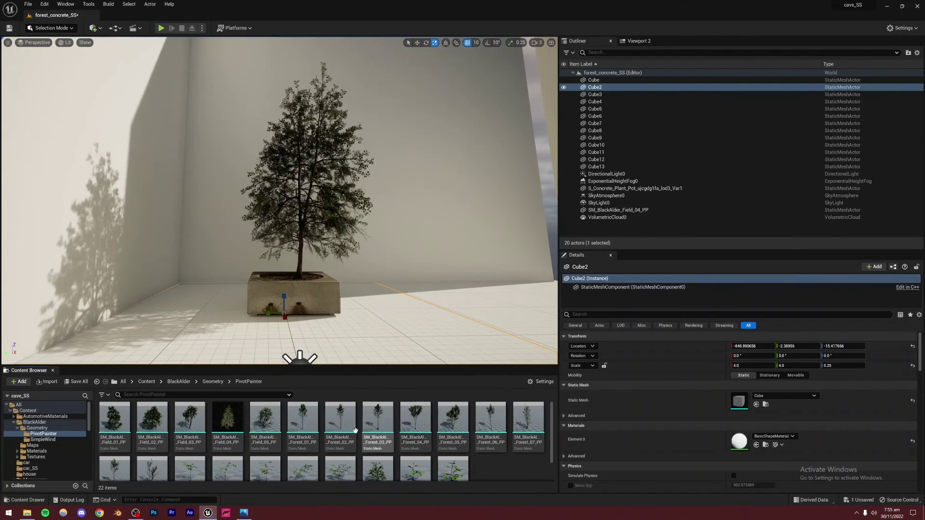
Select the black alder tree and move it to Y -10 to centre its trunk in the pot's soil
key("w")
right_click_drag(279, 200, 227, 236)
left_click(270, 202)
key("f")
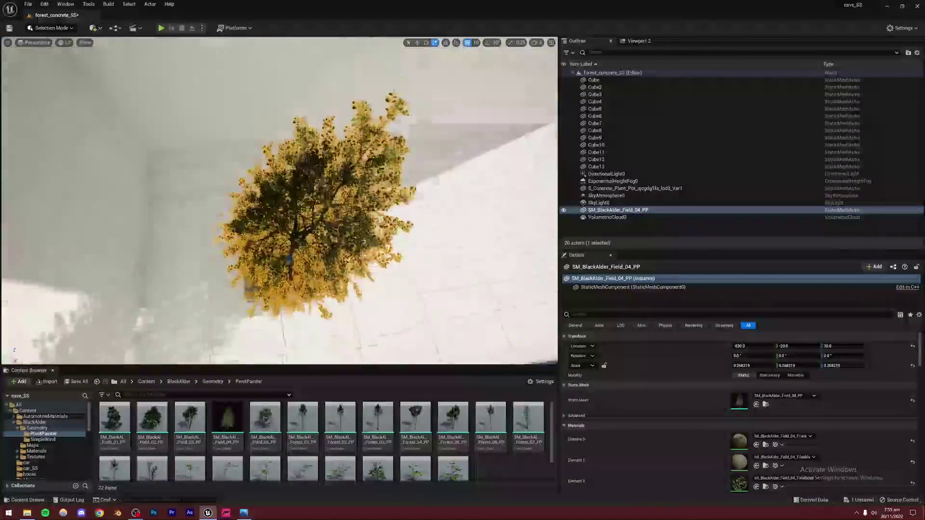
key("w")
mouse_move(278, 201)
right_mouse_down()
mouse_move(278, 149)
mouse_move(278, 193)
right_mouse_up()
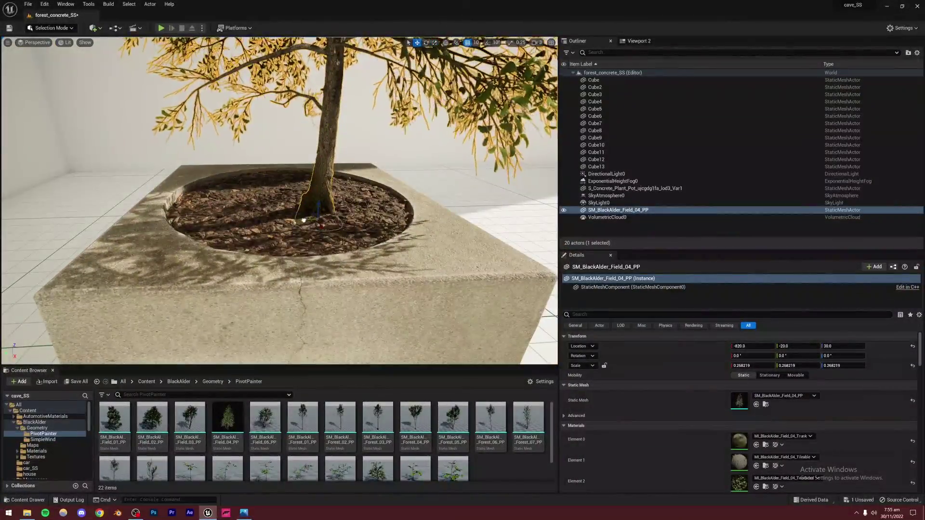
key("s")
key("a")
right_click_drag(278, 231, 331, 231)
left_click_drag(553, 263, 354, 241, "alt")
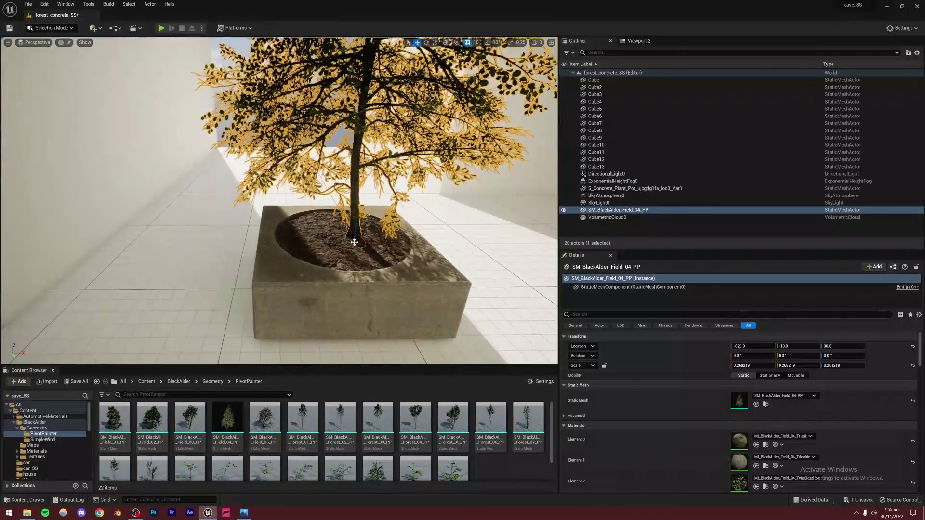
Save the level and frame the whole room with the potted tree from outside its open front
key("w")
right_click_drag(356, 240, 381, 260)
key("s")
key("s")
left_click(497, 224)
key("ctrl+s")
right_click_drag(498, 224, 464, 206)
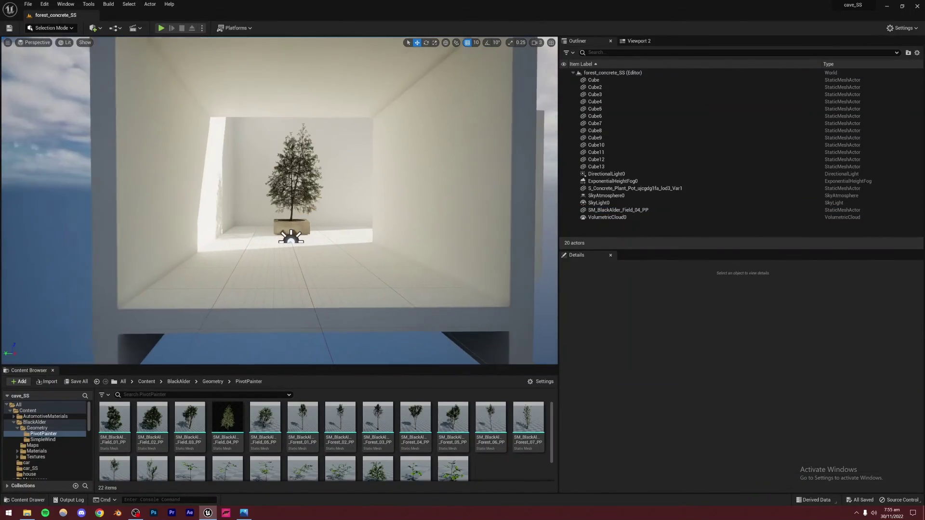